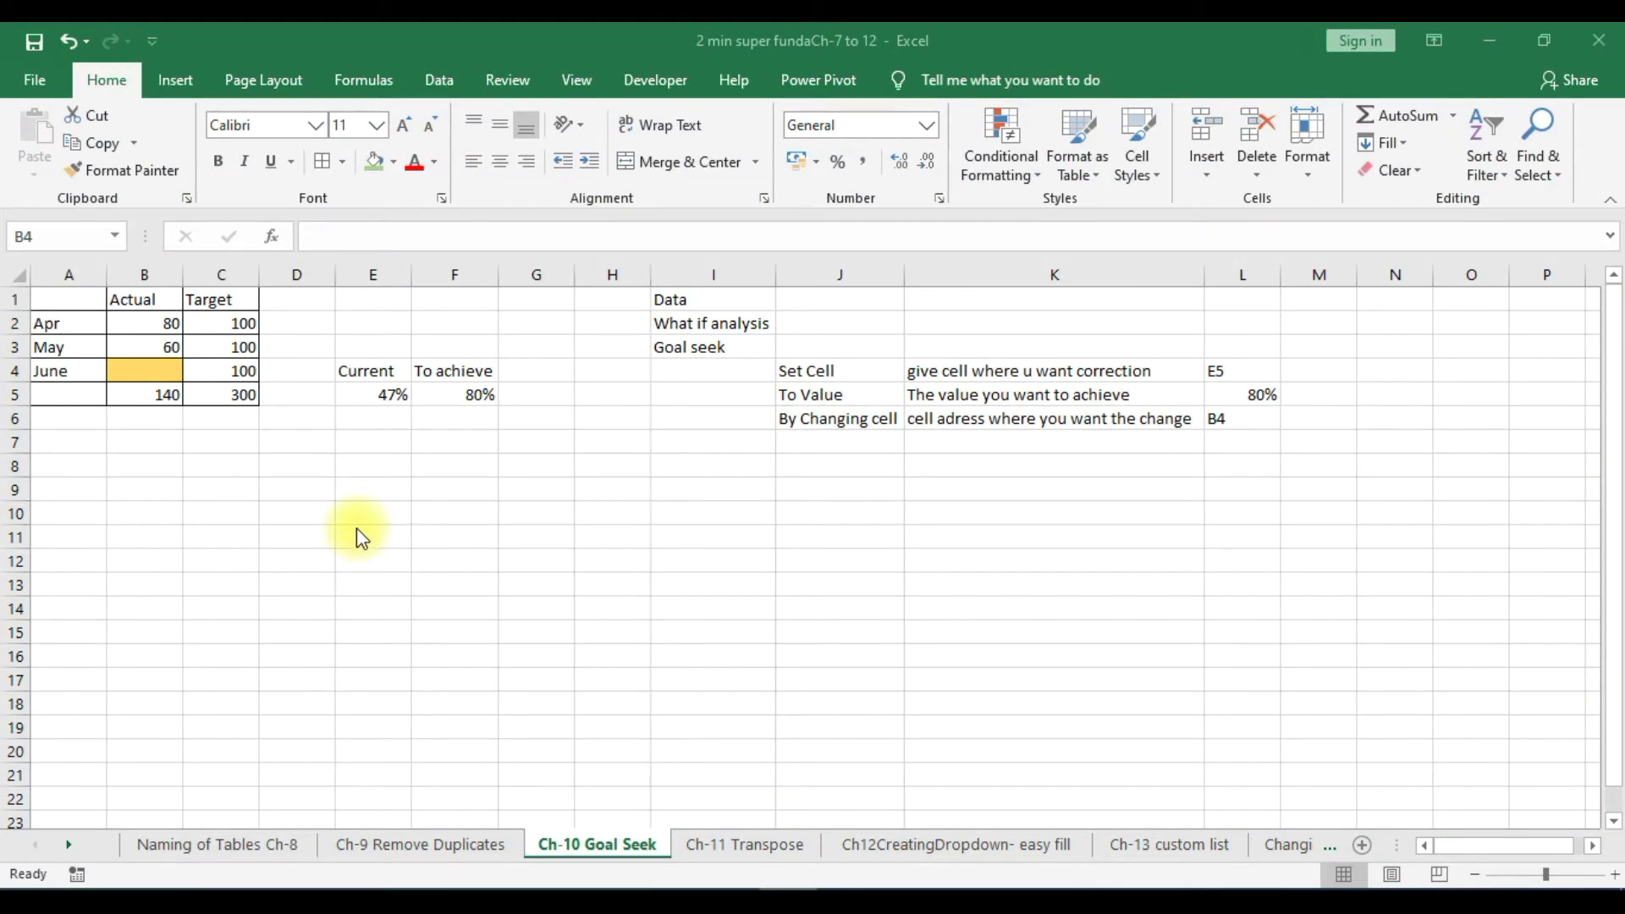
# - Bring the sales workbook window into focus
pyautogui.click(379, 476)
pyautogui.click(386, 462)
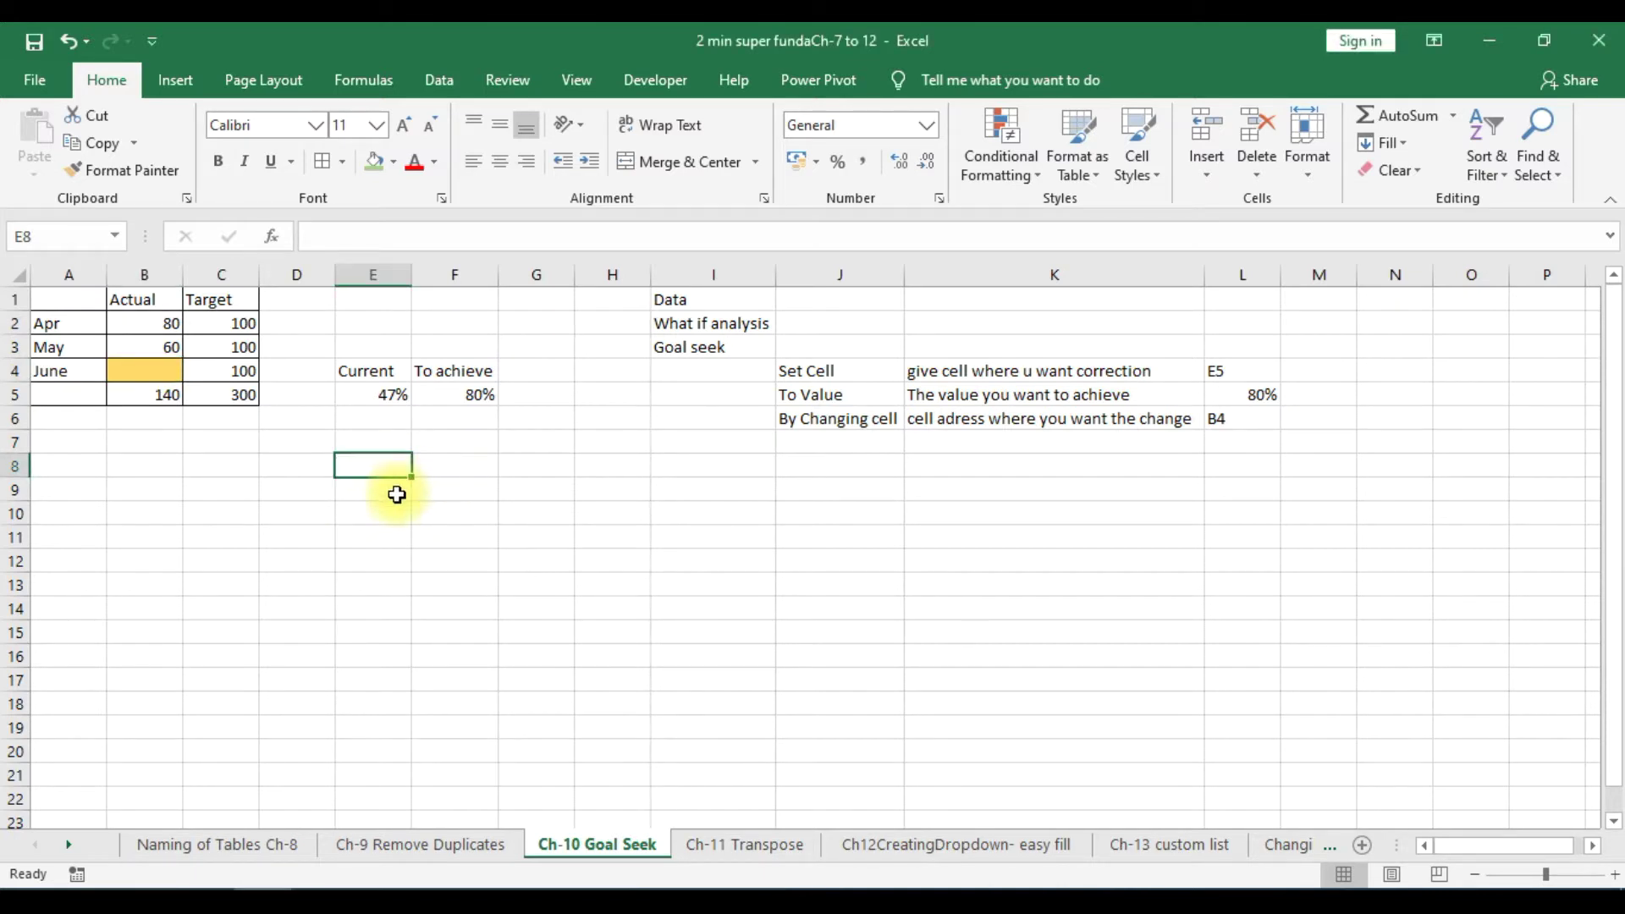
pyautogui.click(211, 457)
pyautogui.click(229, 439)
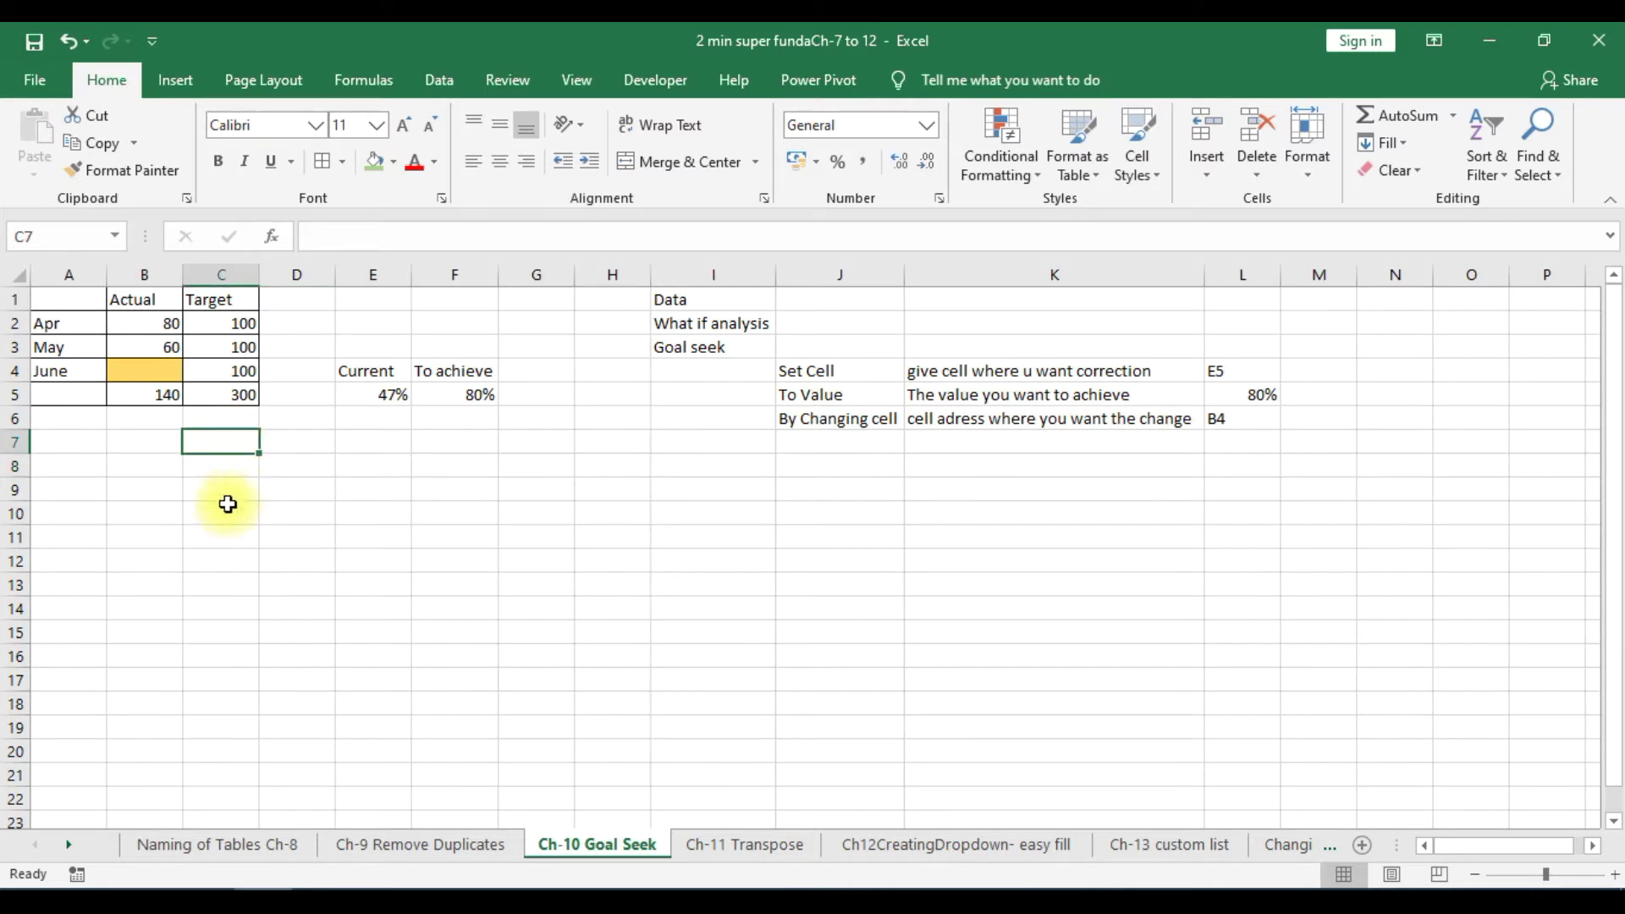
# - Highlight the sales table A1:C5 twice to show the data, then clear the selection
pyautogui.click(79, 297)
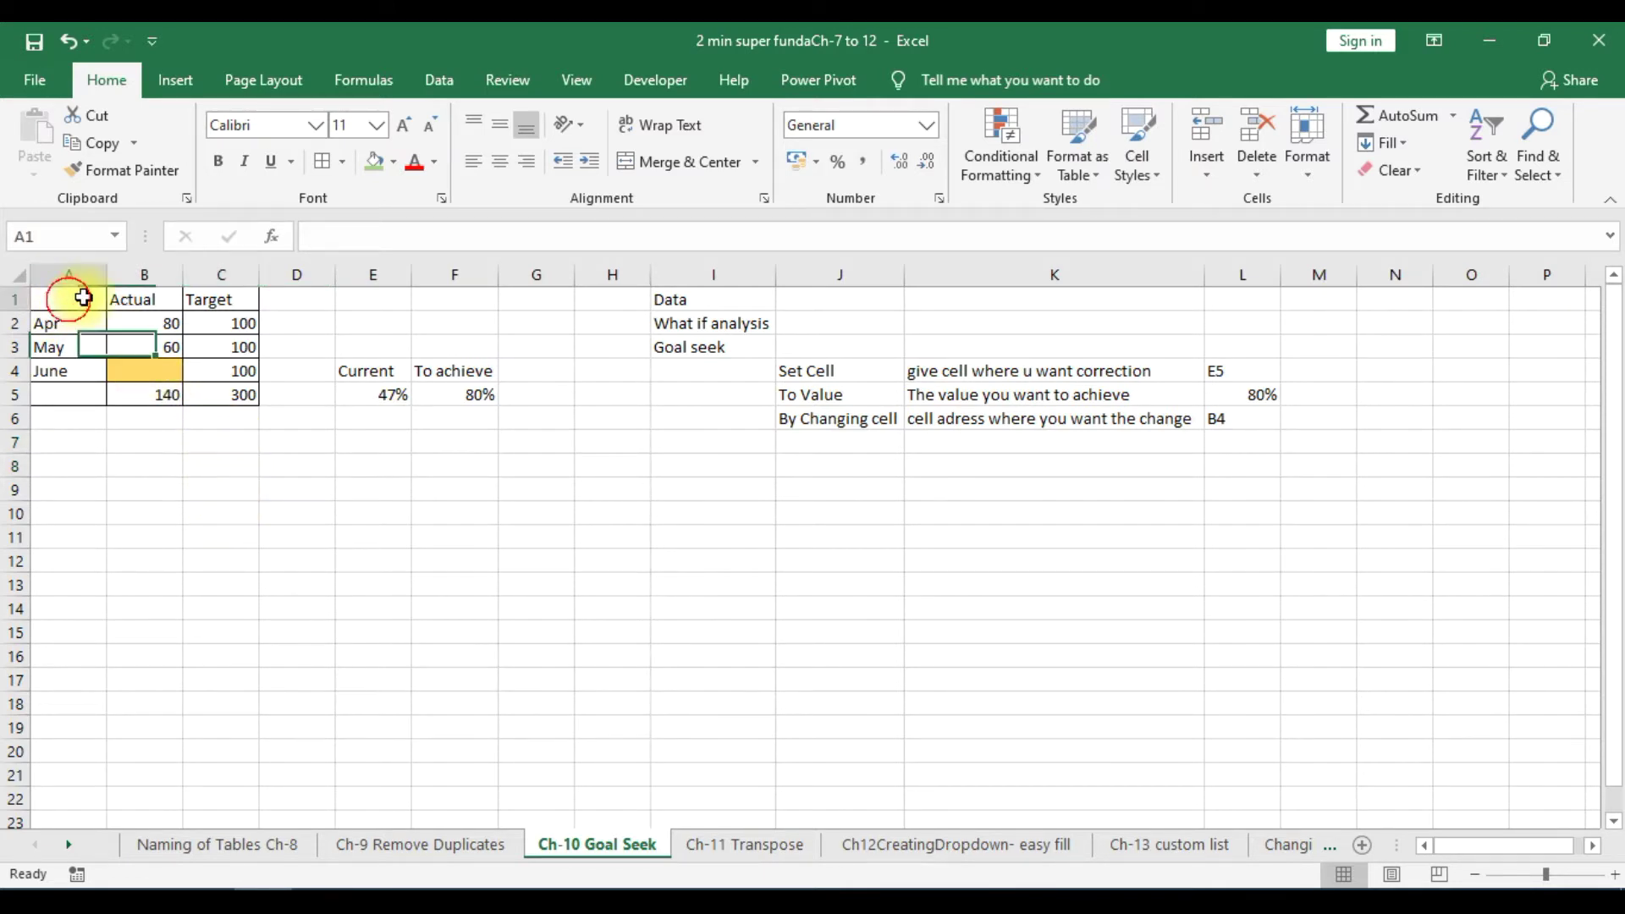
pyautogui.moveTo(79, 297); pyautogui.dragTo(246, 395)
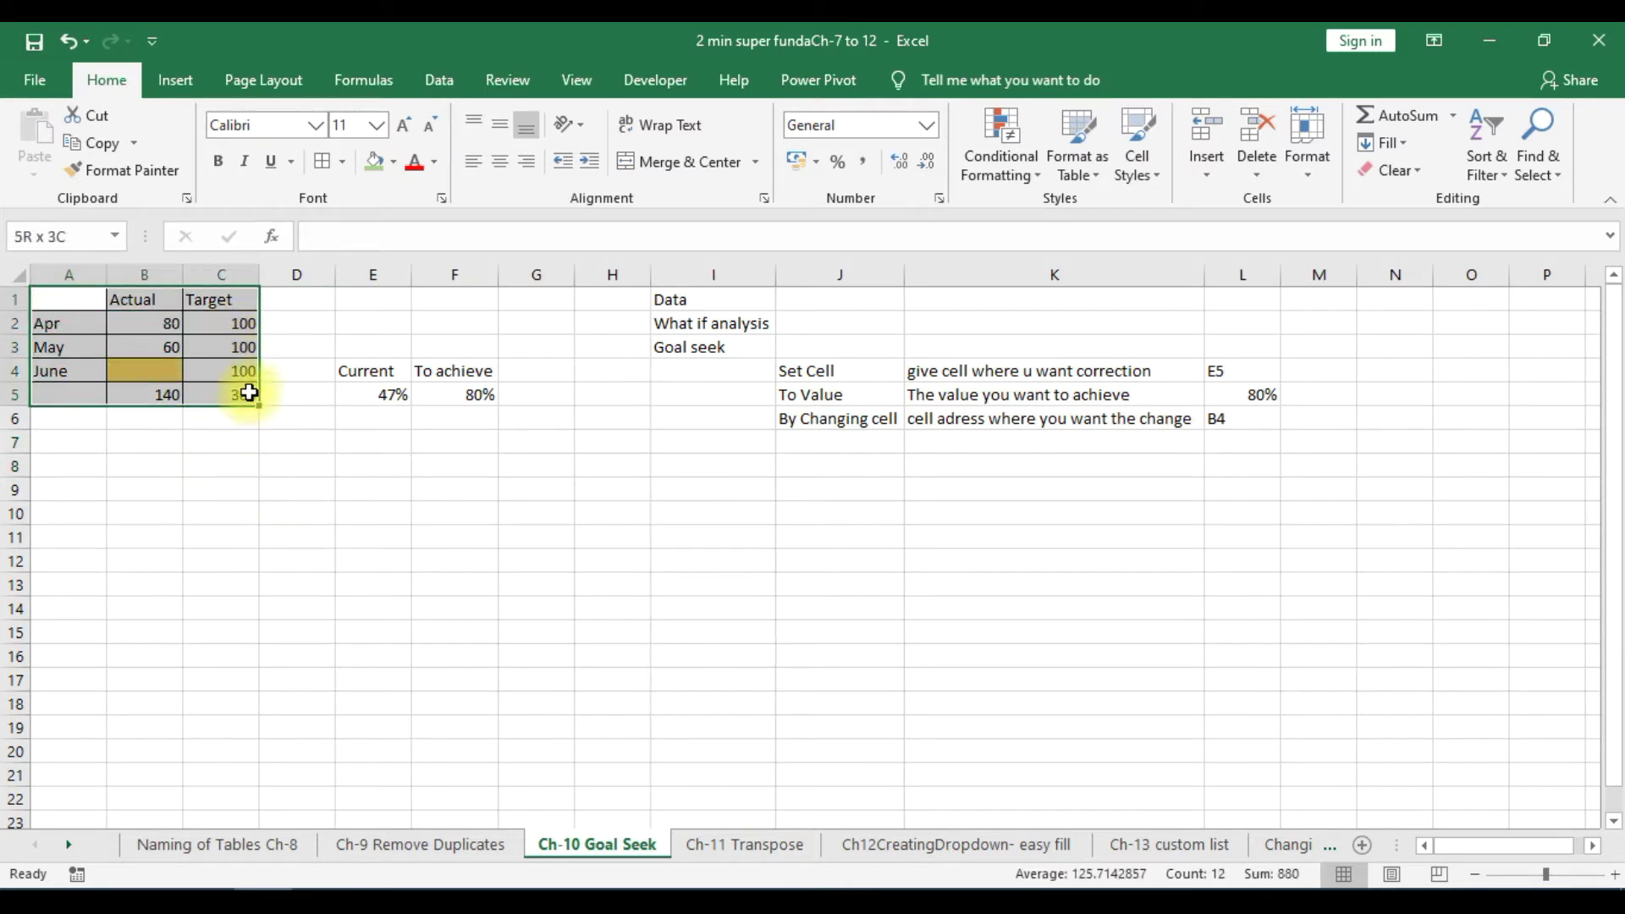
pyautogui.click(228, 484)
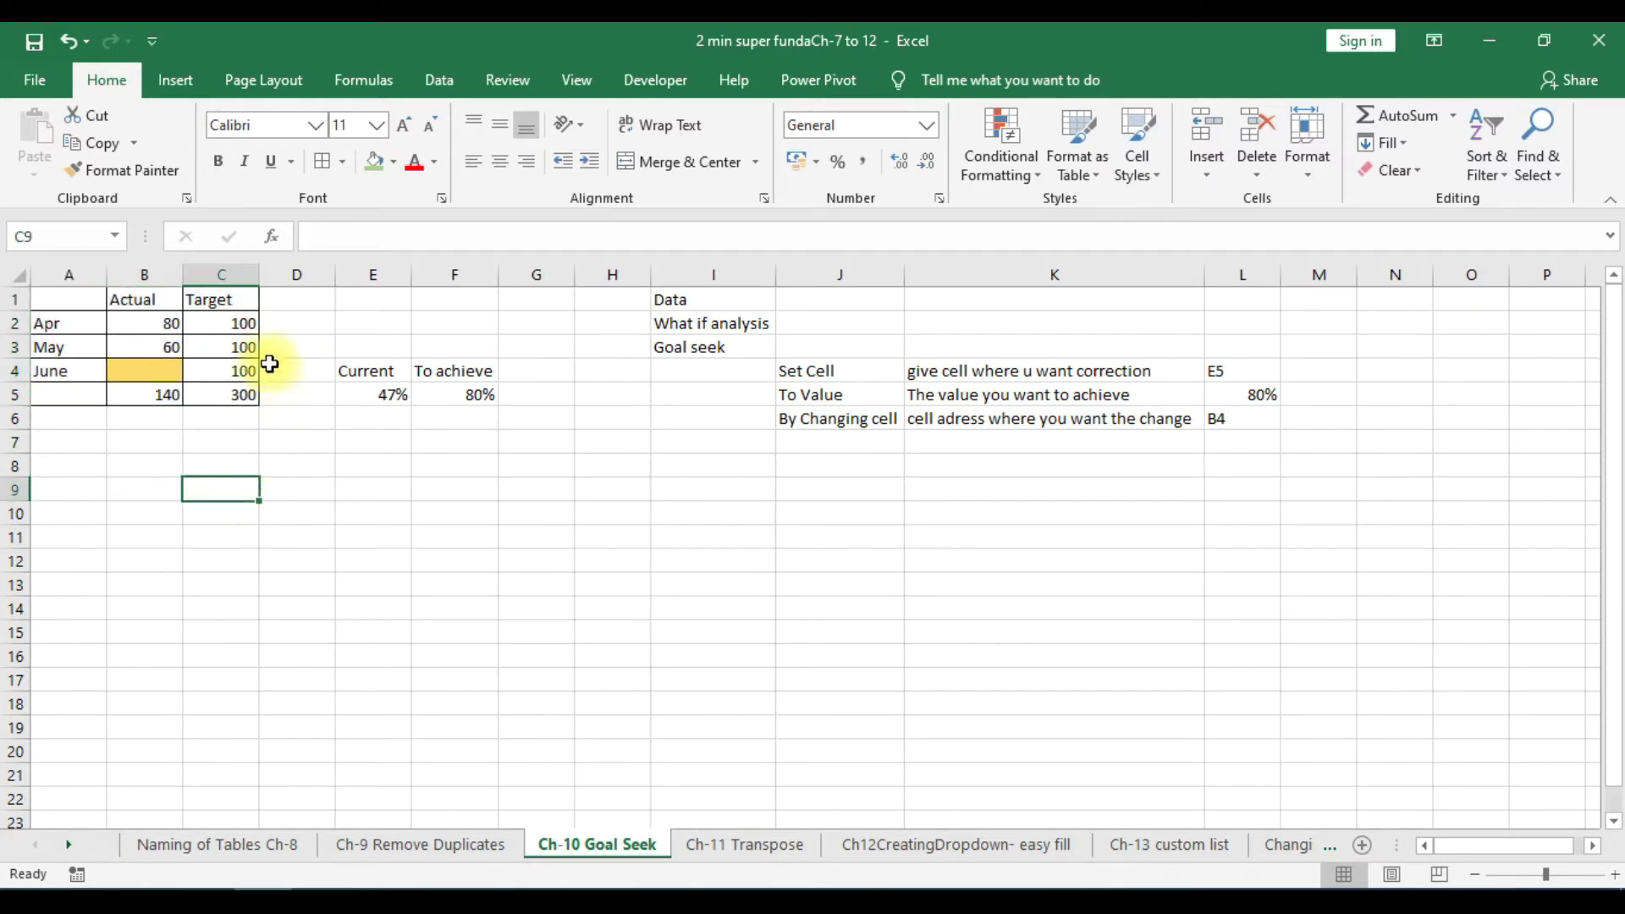
pyautogui.moveTo(91, 302); pyautogui.dragTo(224, 396)
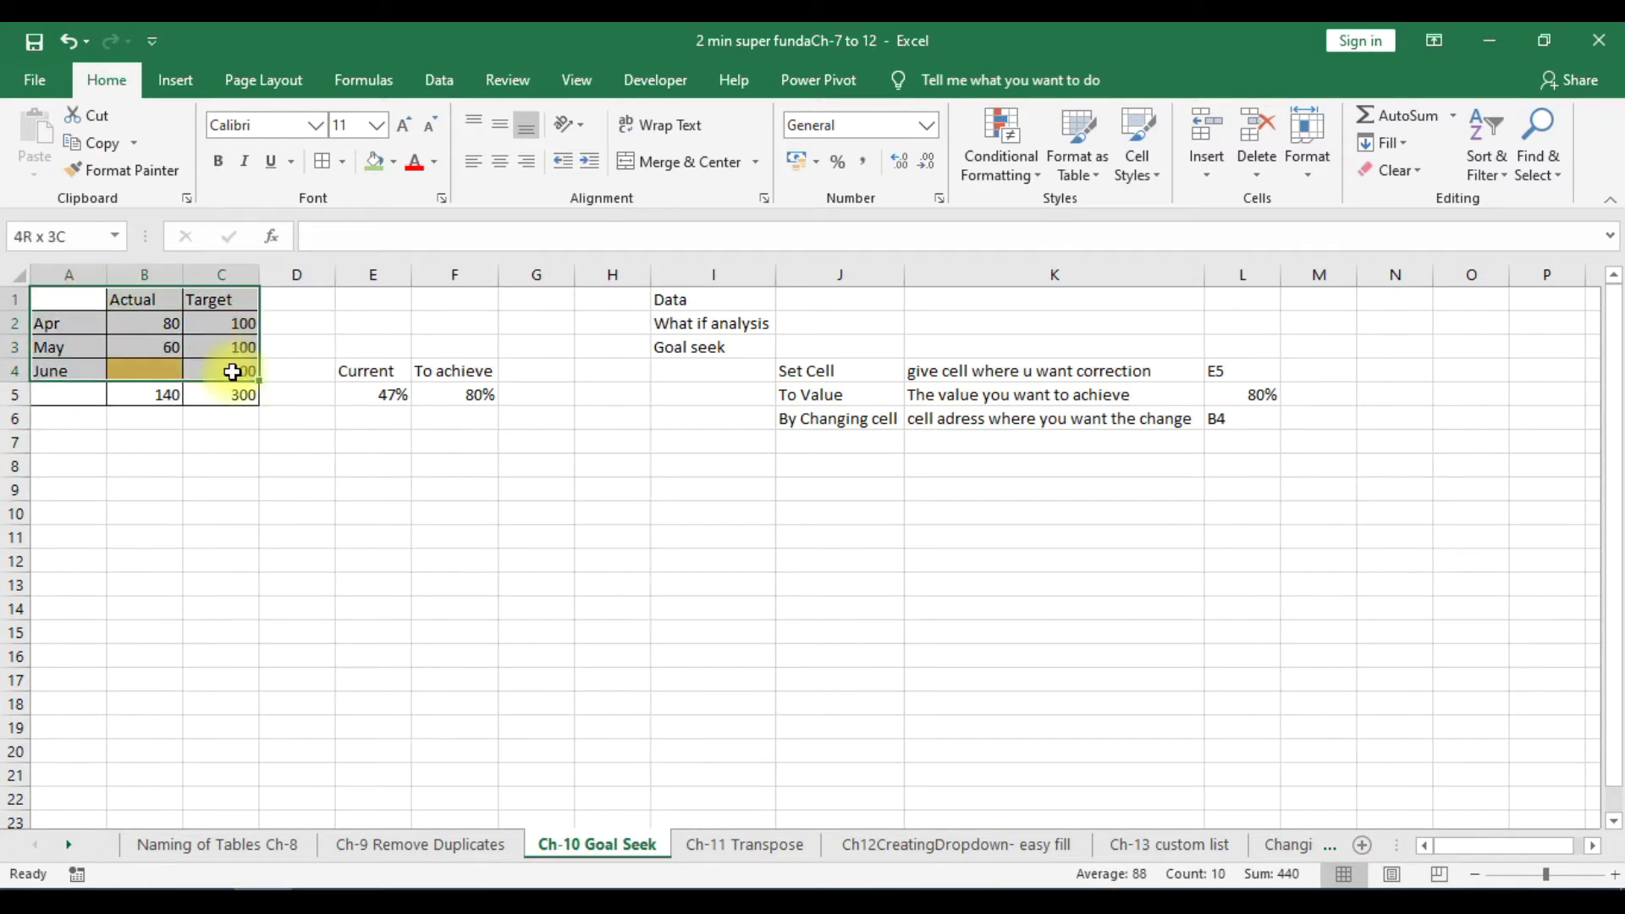
pyautogui.click(190, 469)
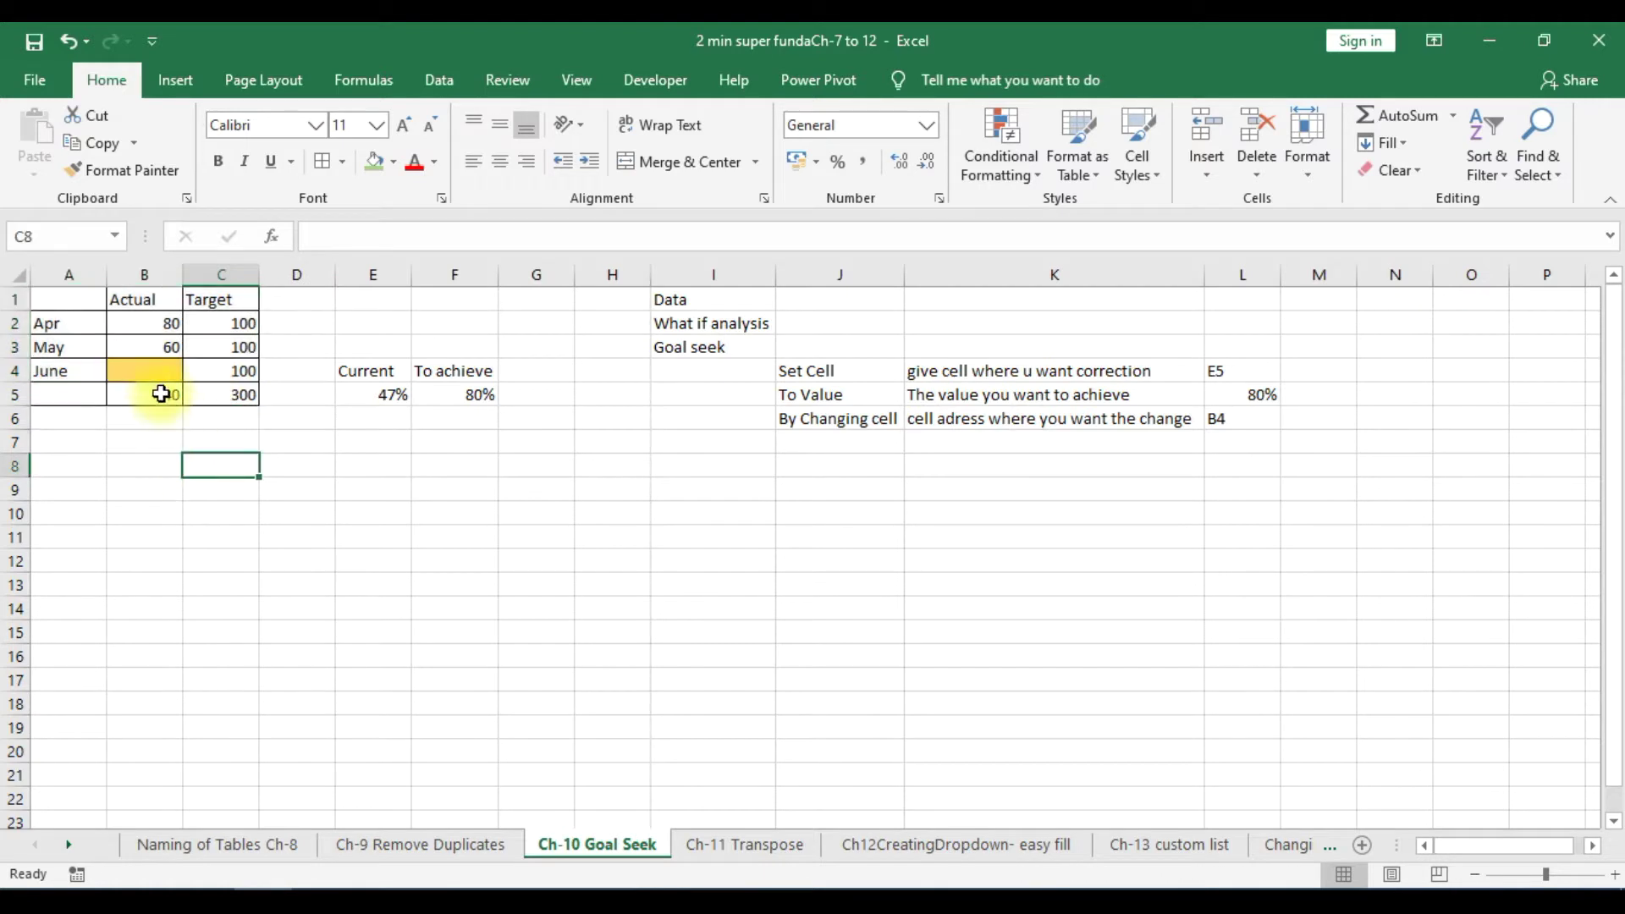
# - Review the actuals: June B4 is empty, April is 80, May is 60, totalled by SUM
pyautogui.click(149, 367)
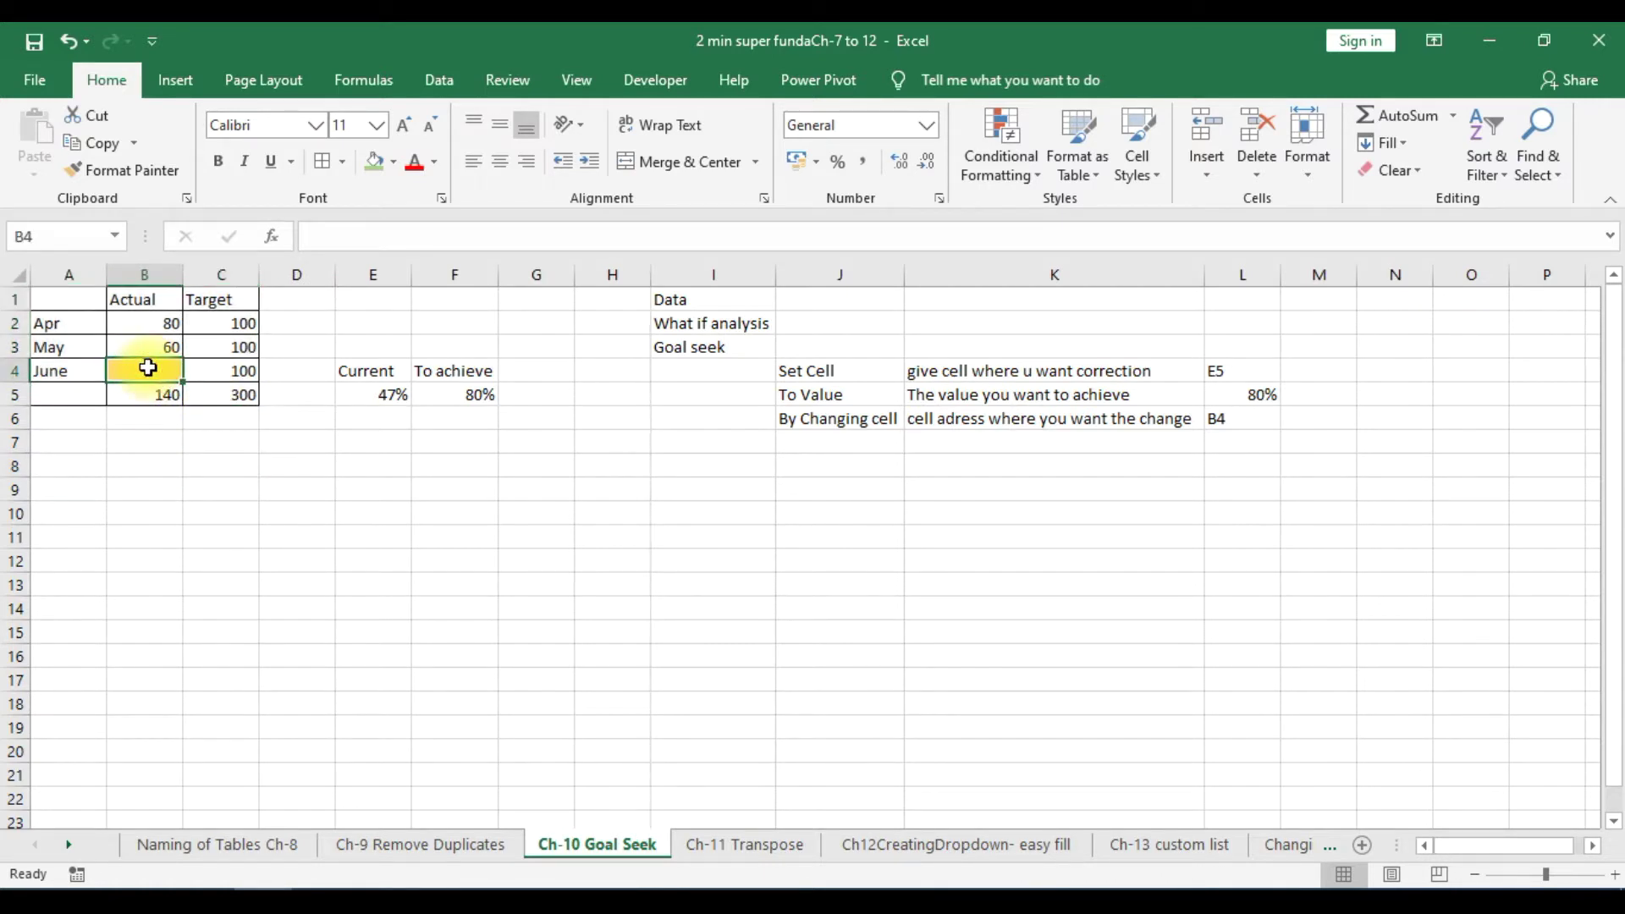
pyautogui.click(178, 483)
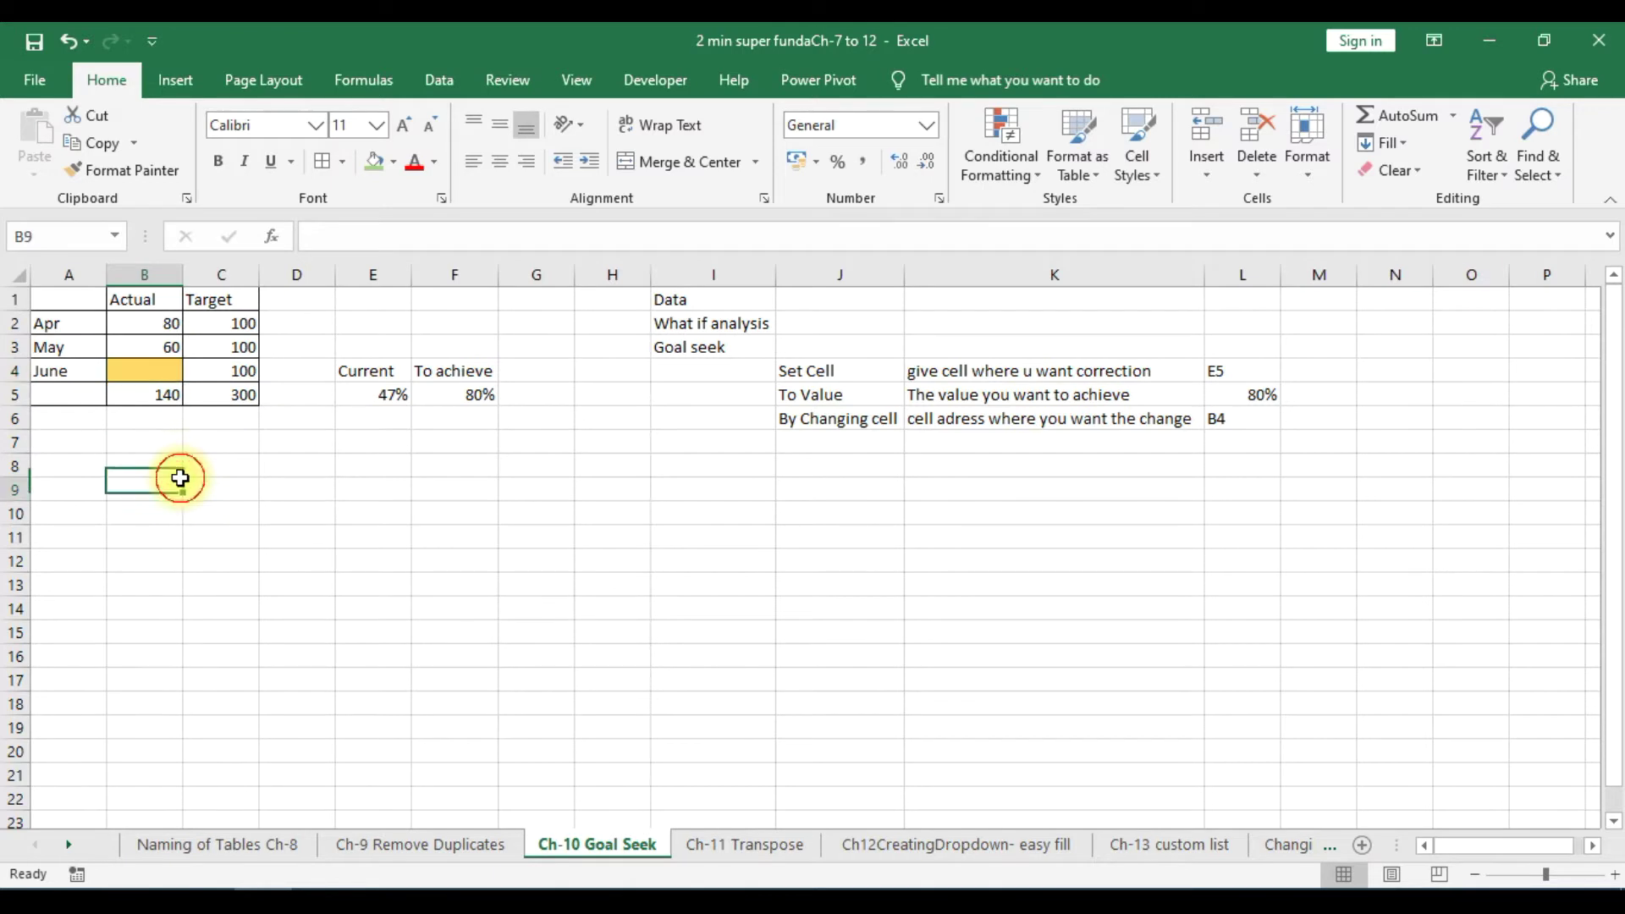
pyautogui.click(146, 331)
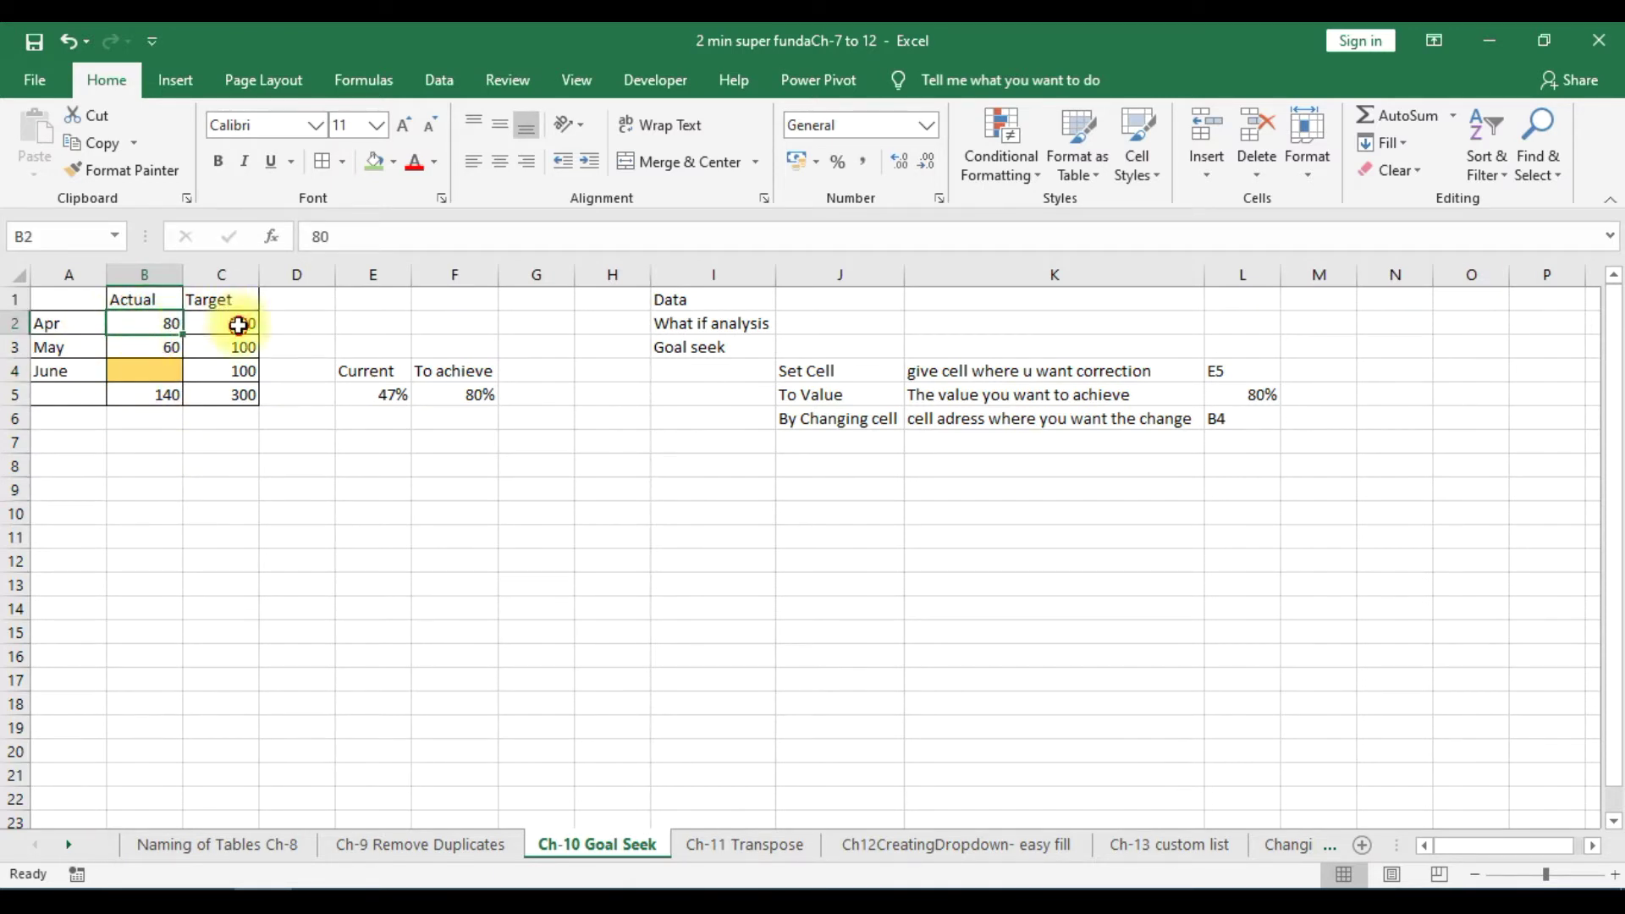
pyautogui.click(165, 342)
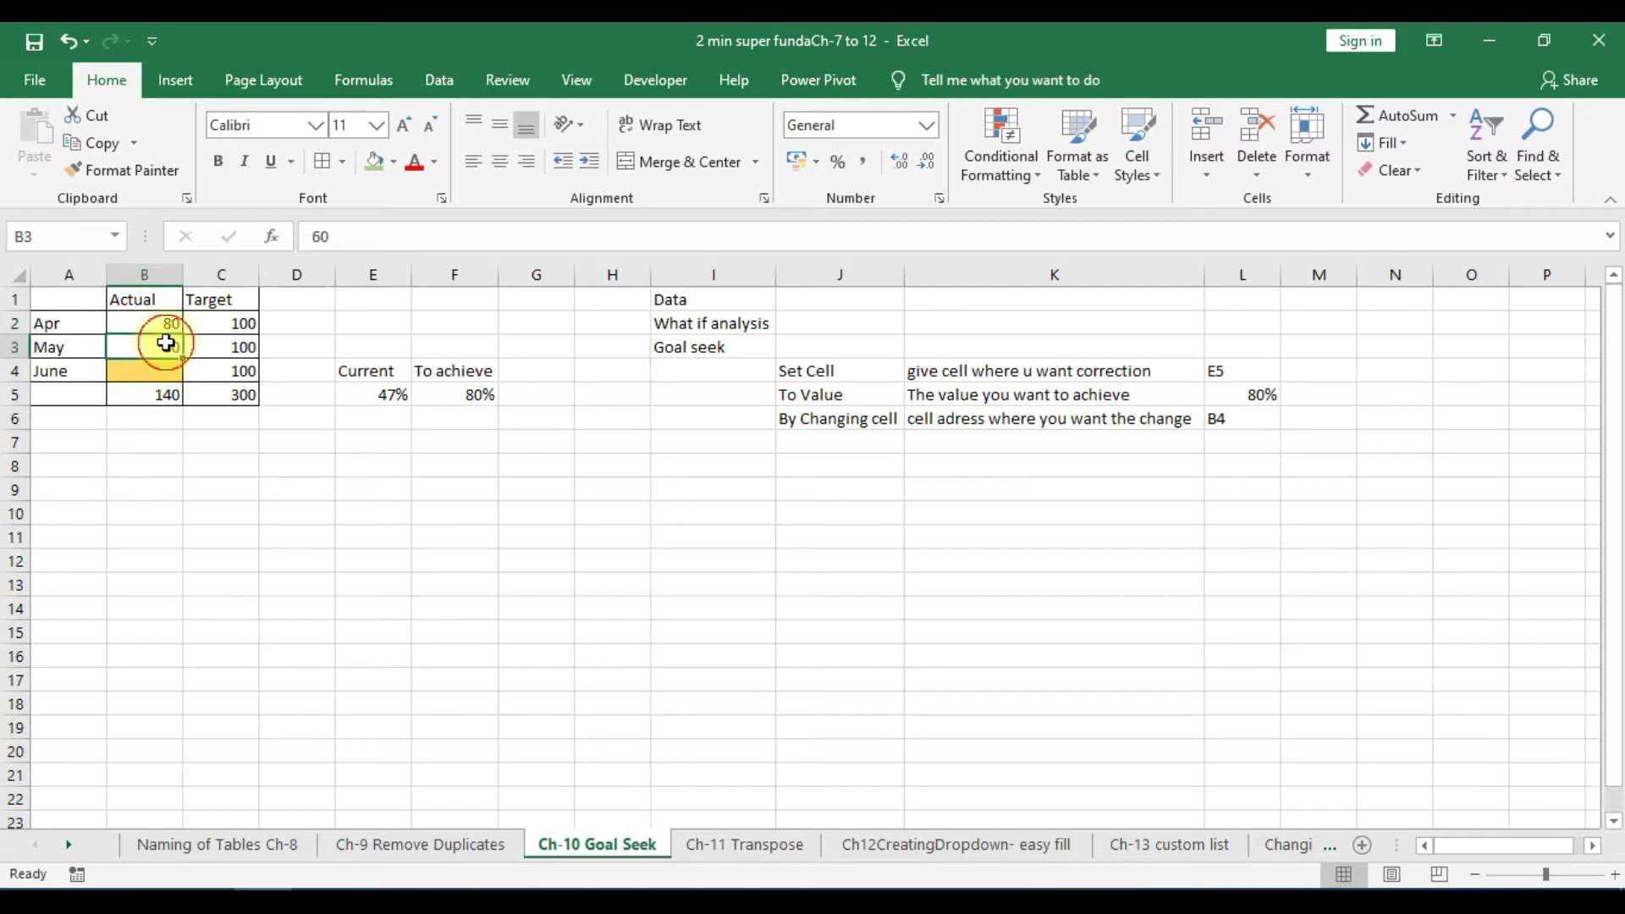
pyautogui.doubleClick(159, 395)
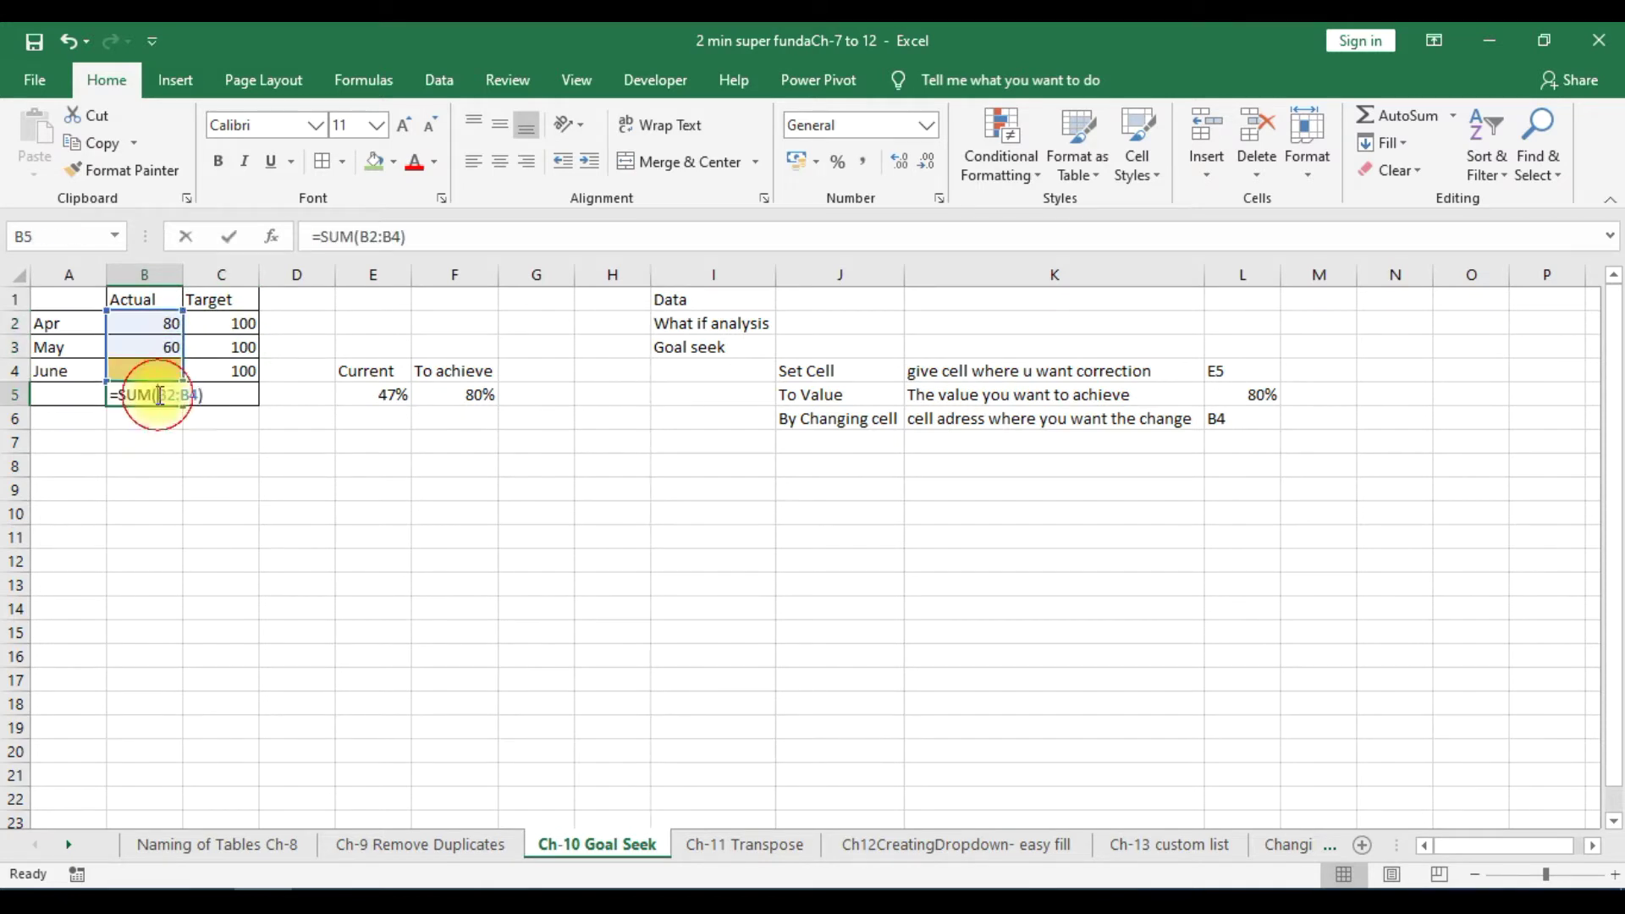
pyautogui.press('Return')
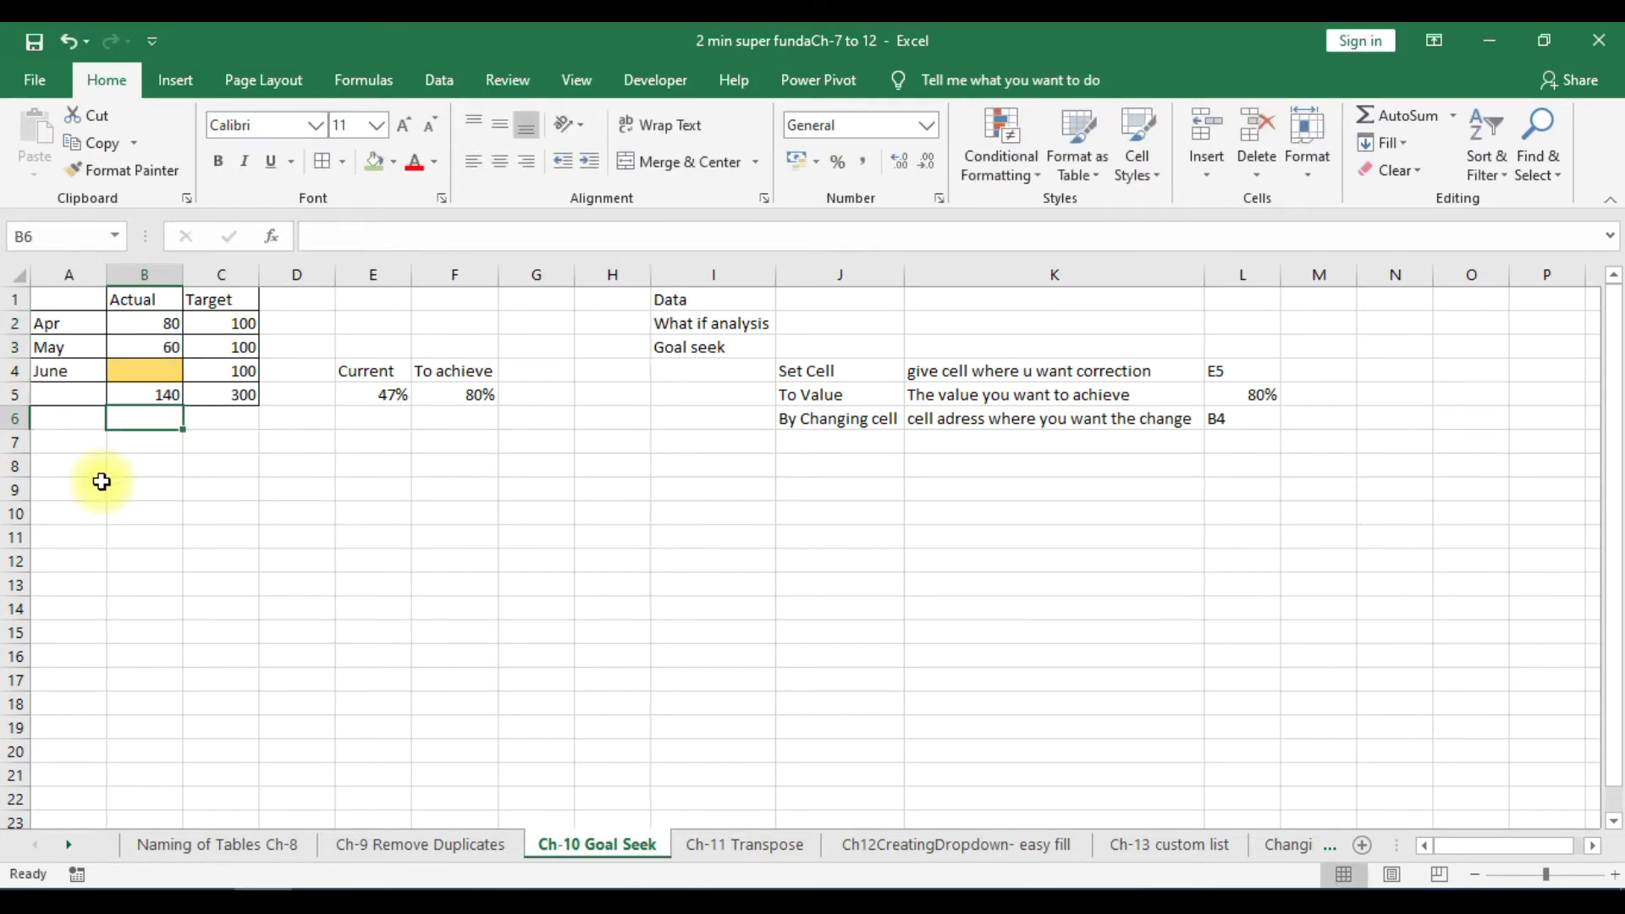
pyautogui.click(100, 484)
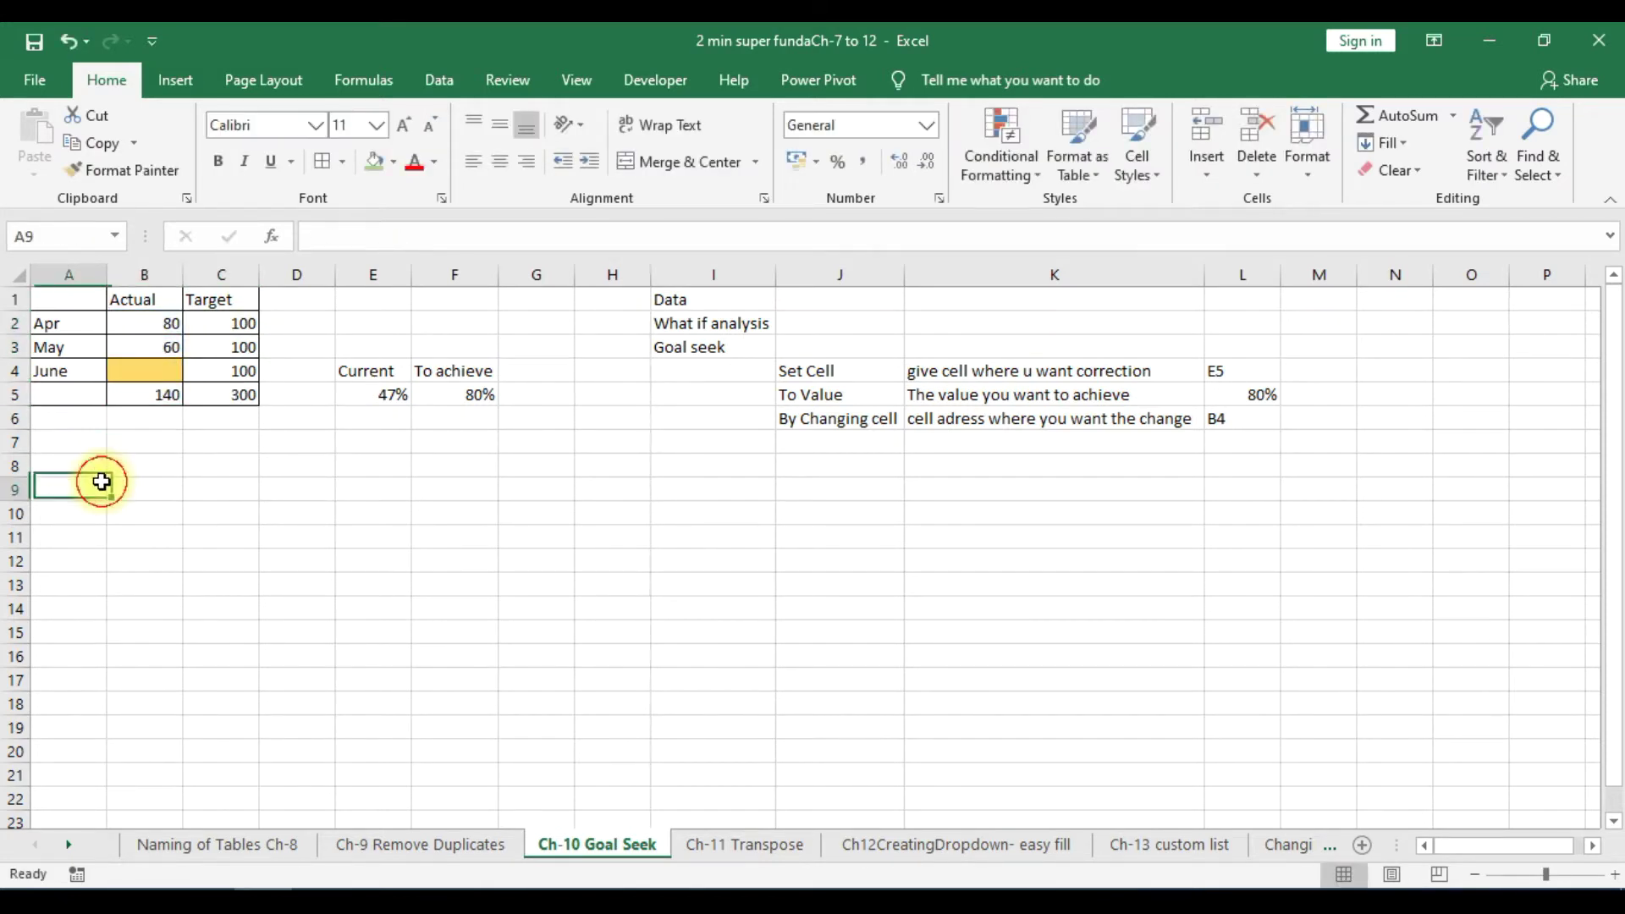
# - Check the E5 percentage formula (actual total divided by target) and the 80% target in F5
pyautogui.click(148, 364)
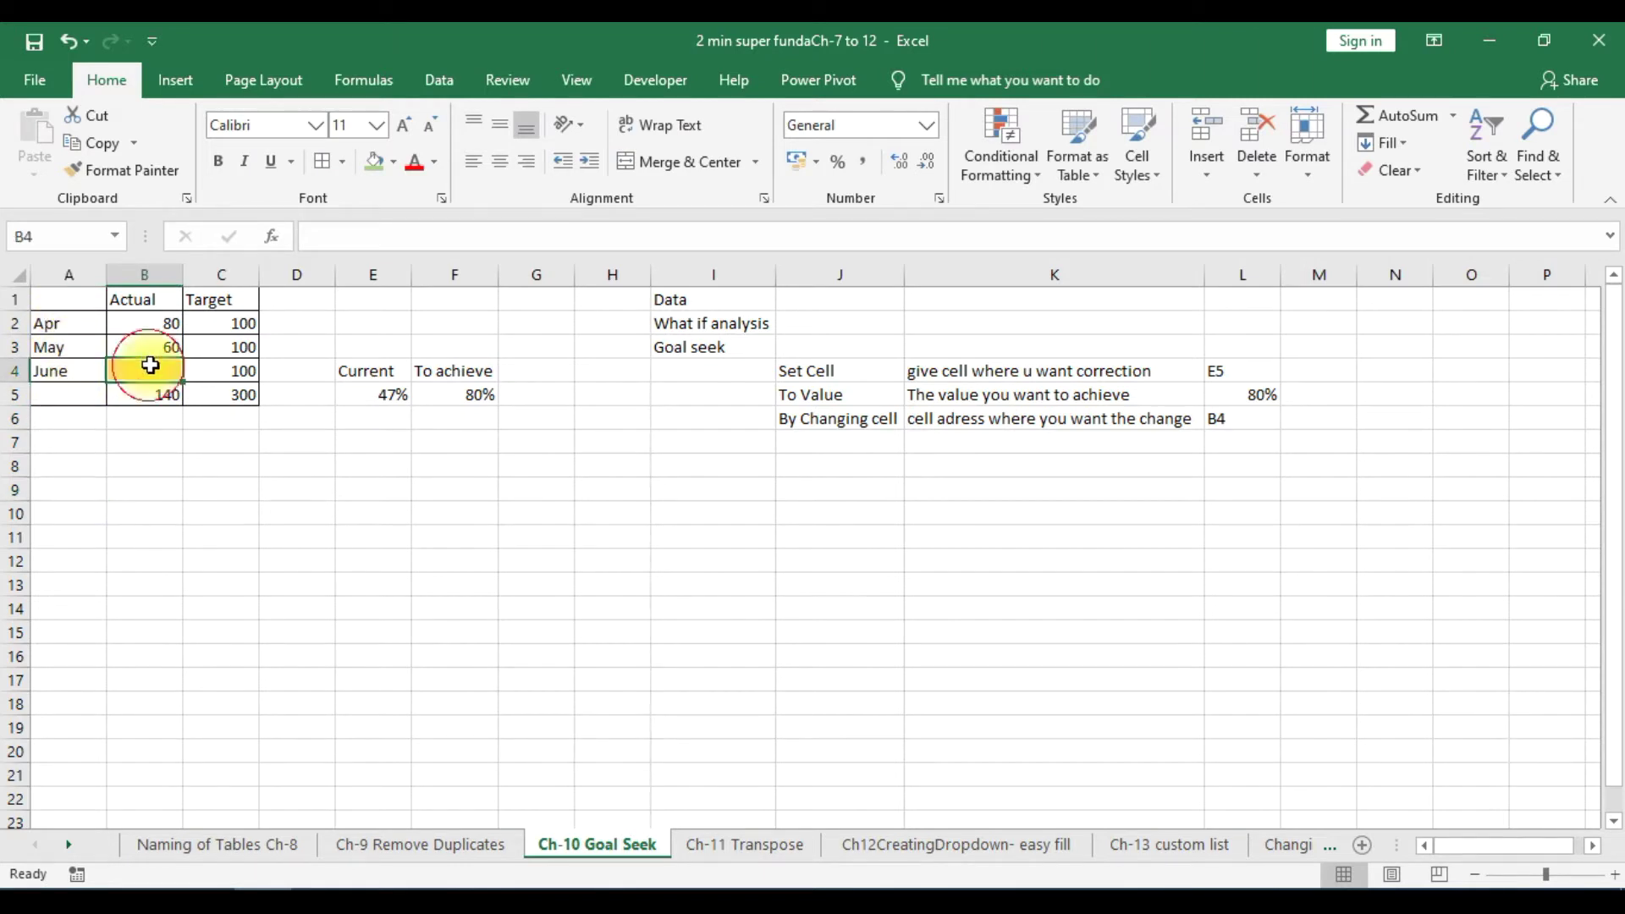
pyautogui.click(475, 391)
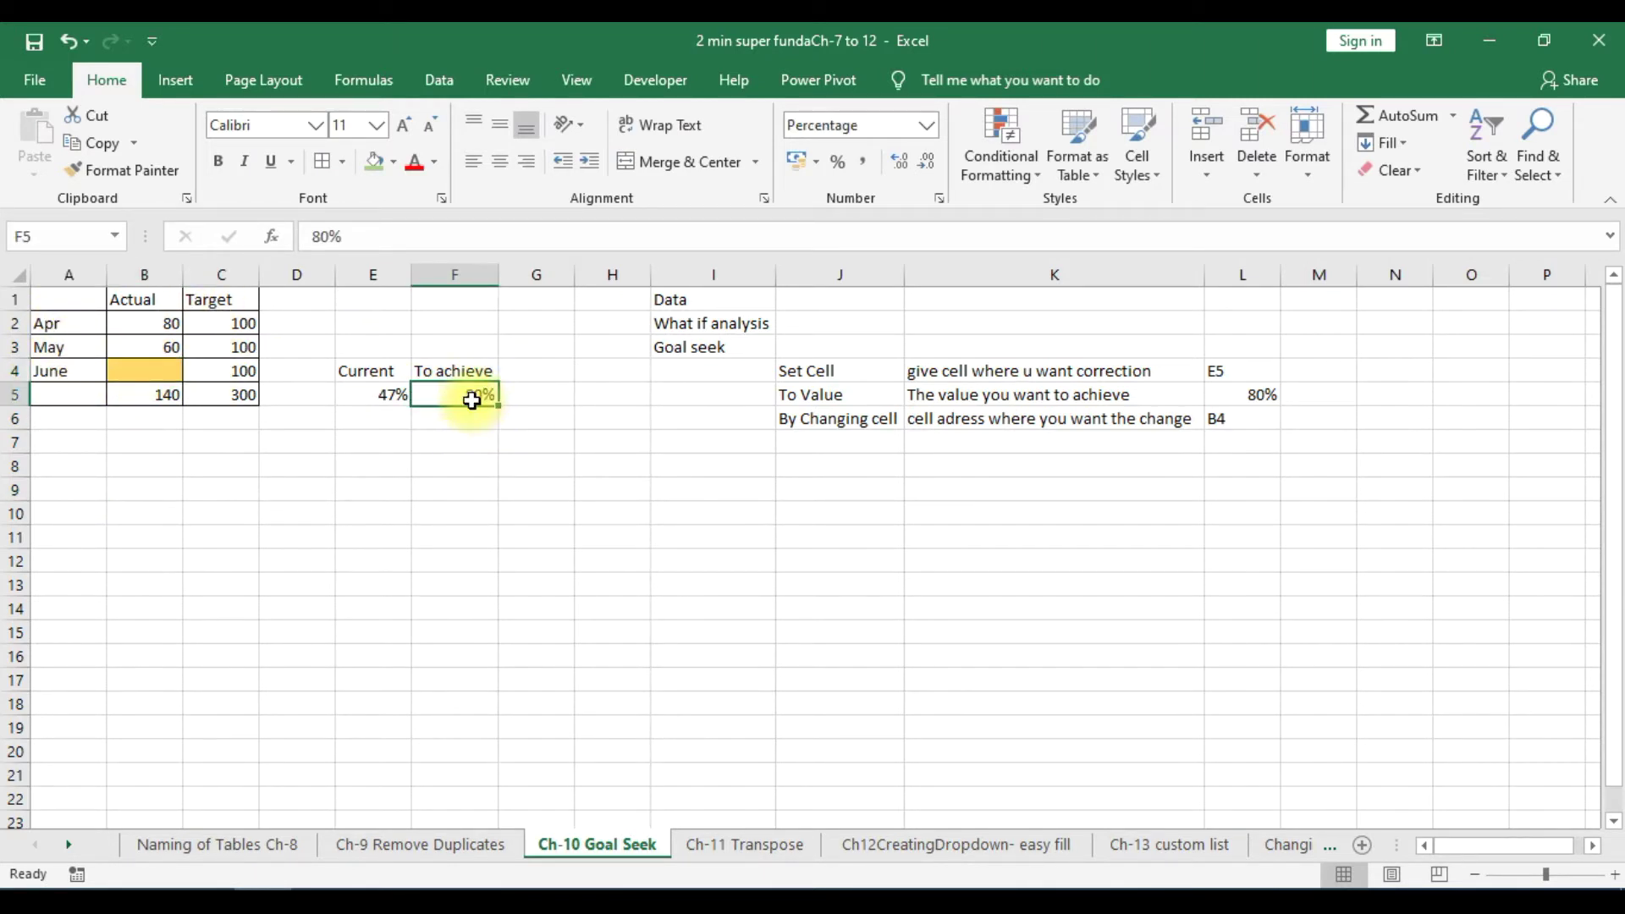
pyautogui.click(151, 370)
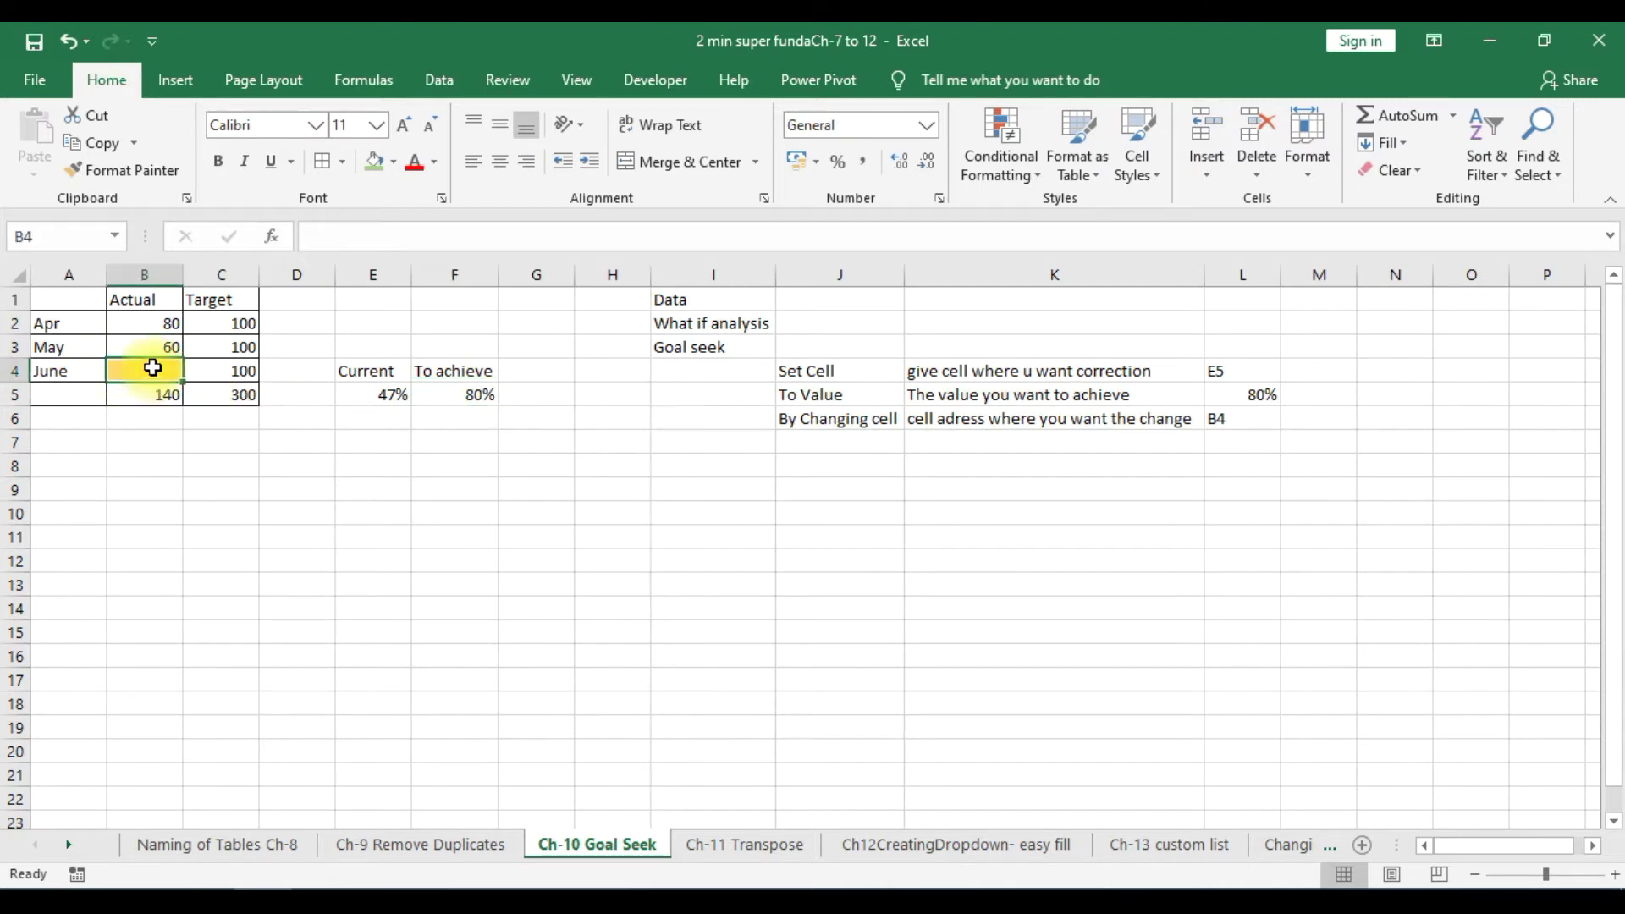
pyautogui.click(378, 393)
pyautogui.doubleClick(378, 392)
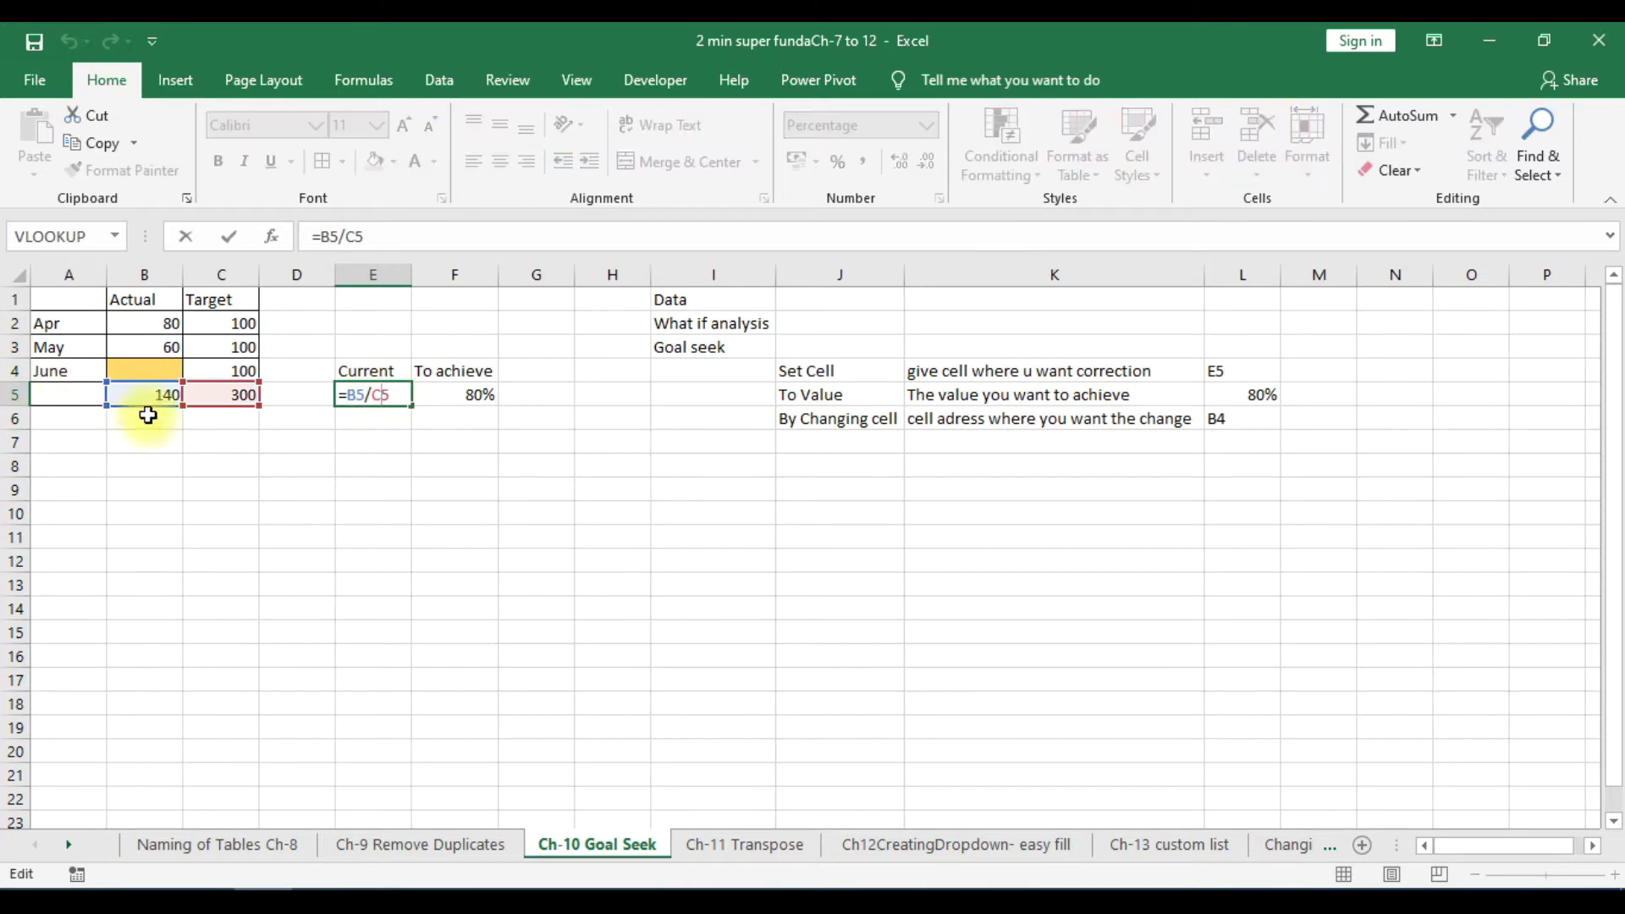
pyautogui.press('Return')
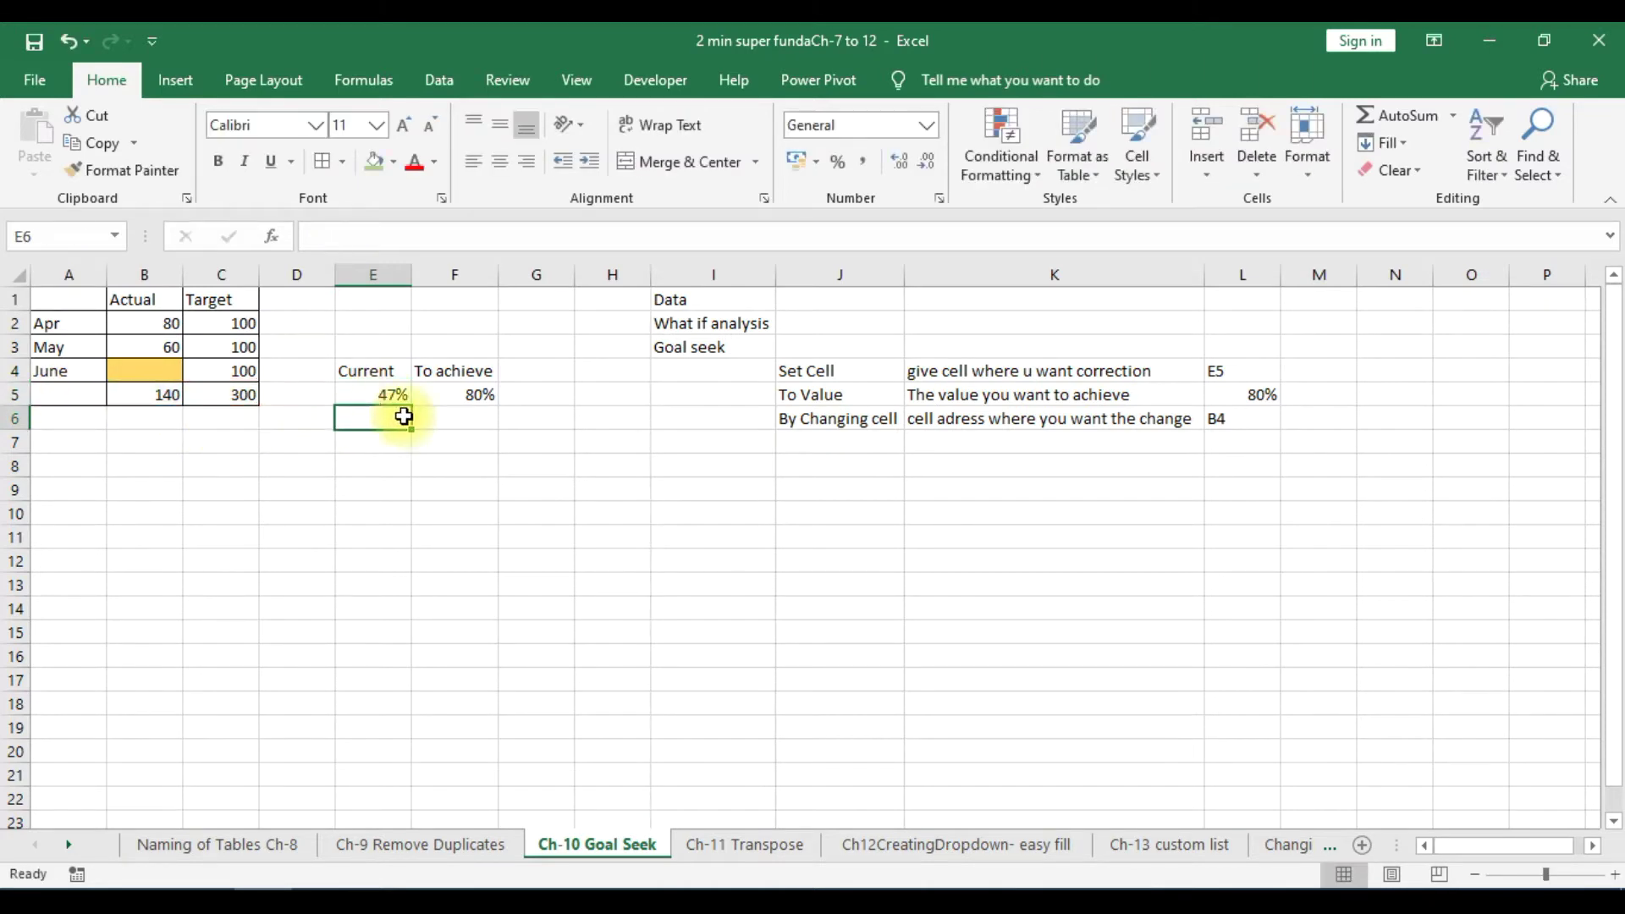
pyautogui.click(484, 393)
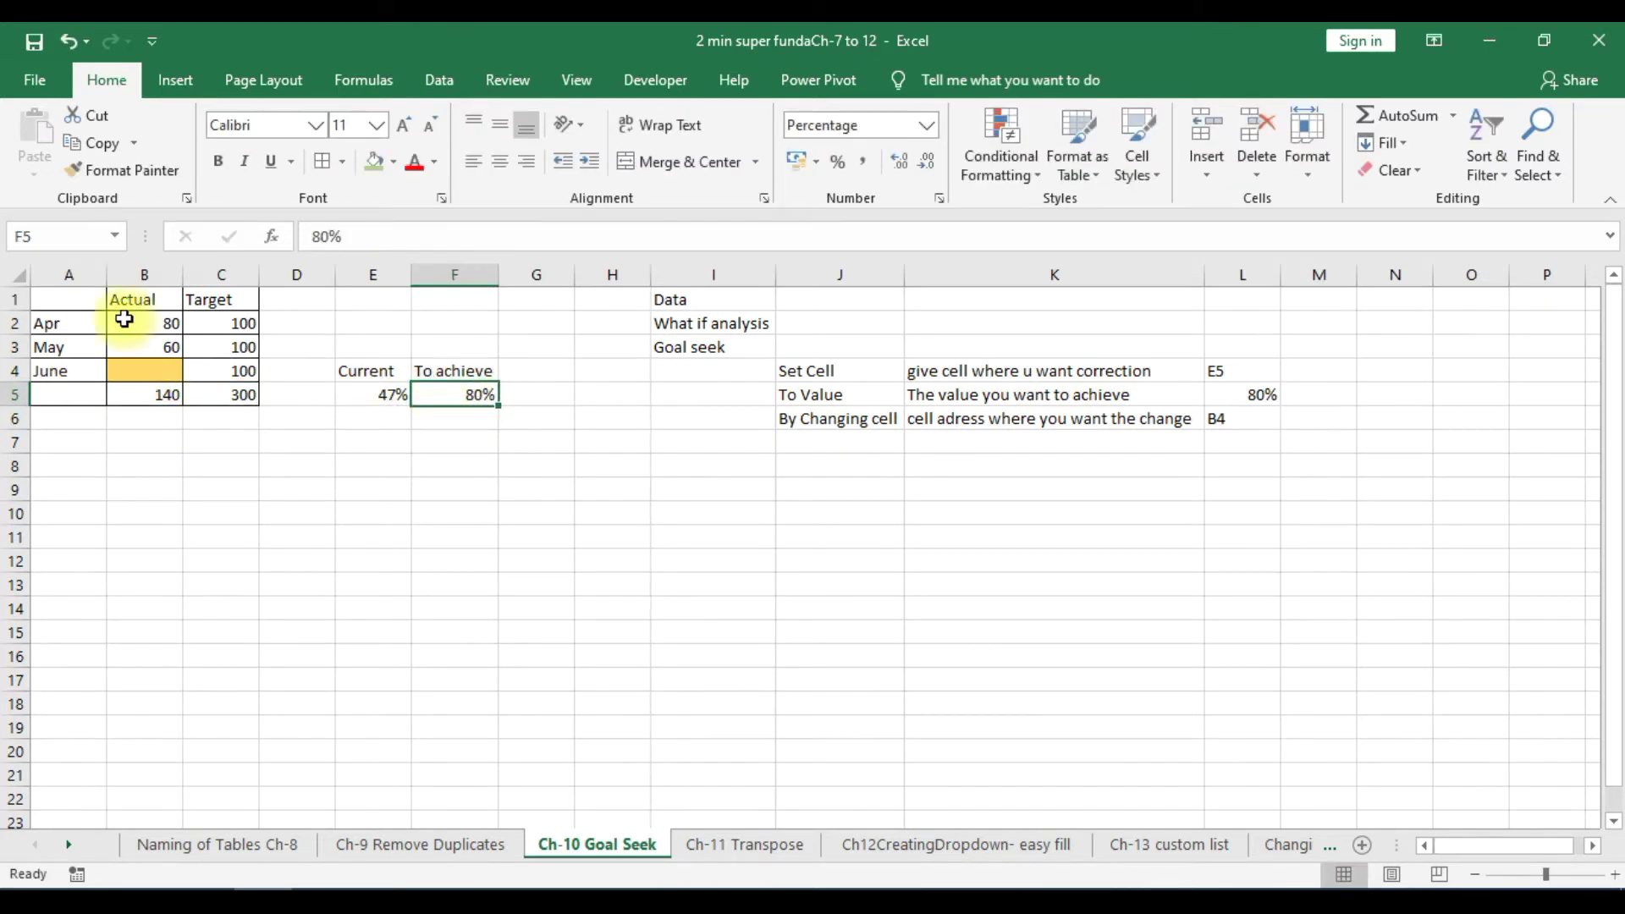
# - With June's actual cell B4 selected, launch Goal Seek from the Data tab's What-If Analysis
pyautogui.click(163, 371)
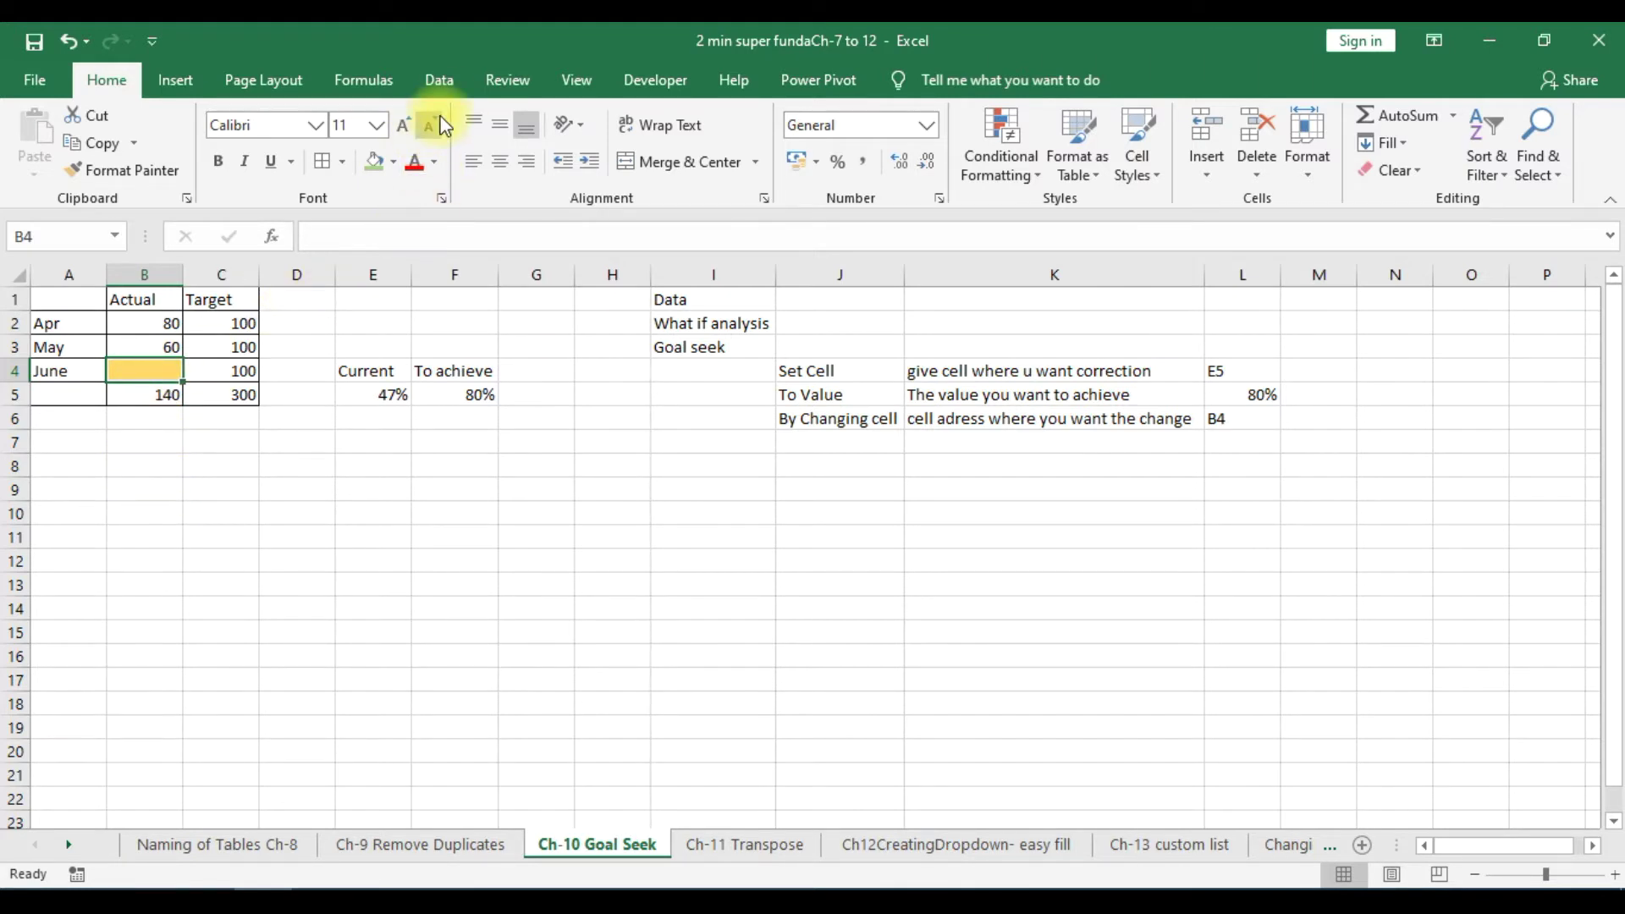
pyautogui.click(440, 82)
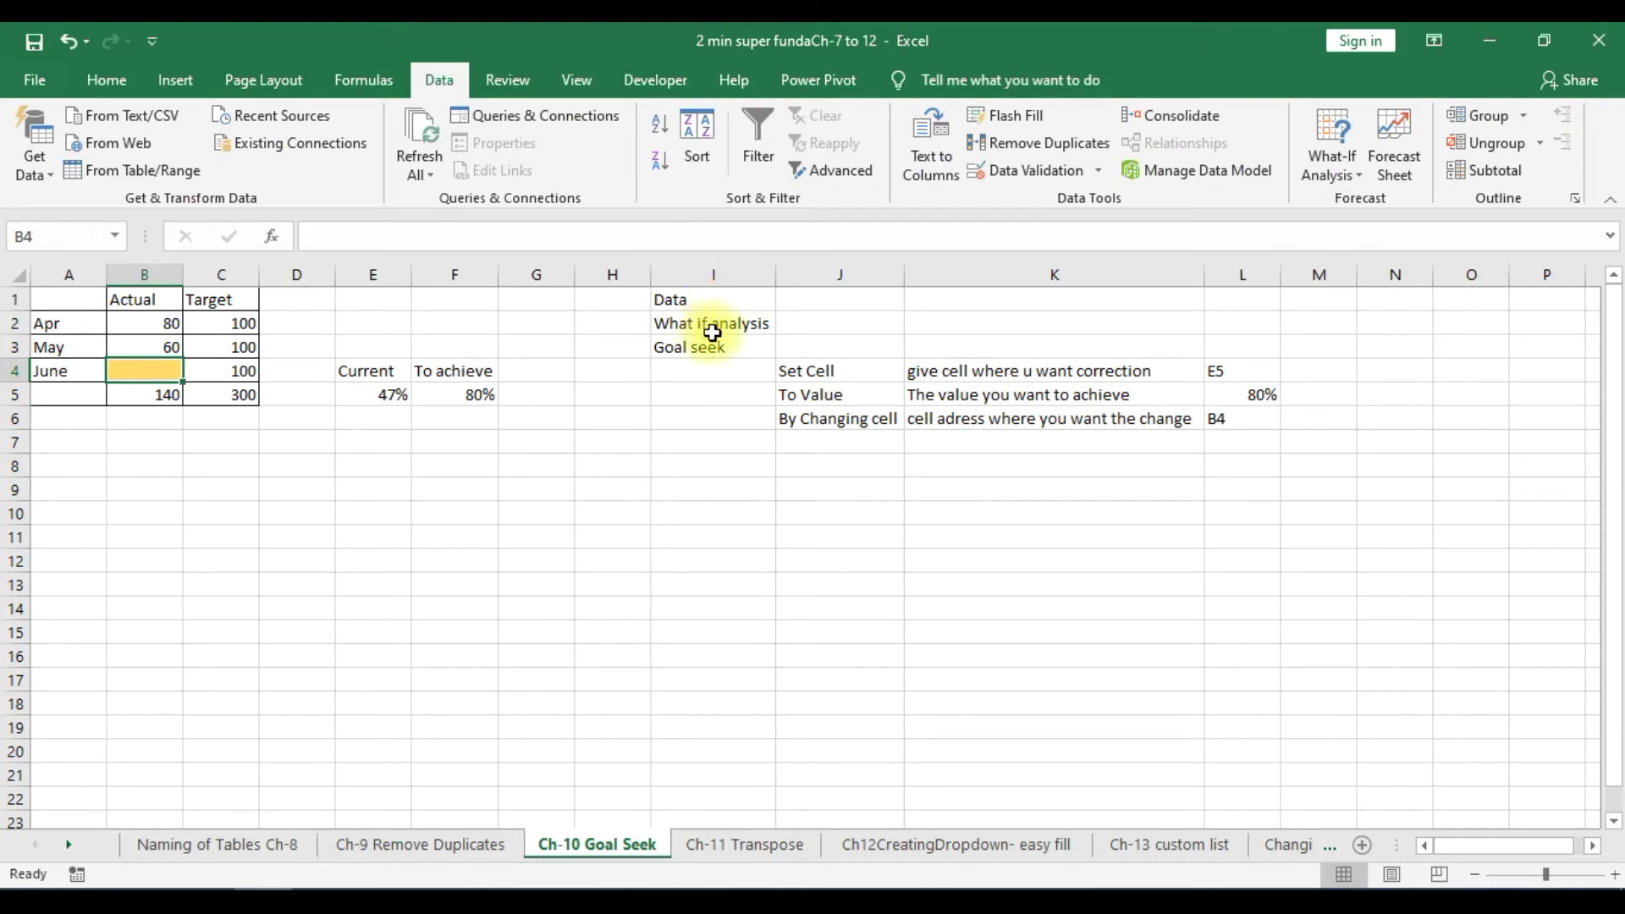
pyautogui.click(1337, 168)
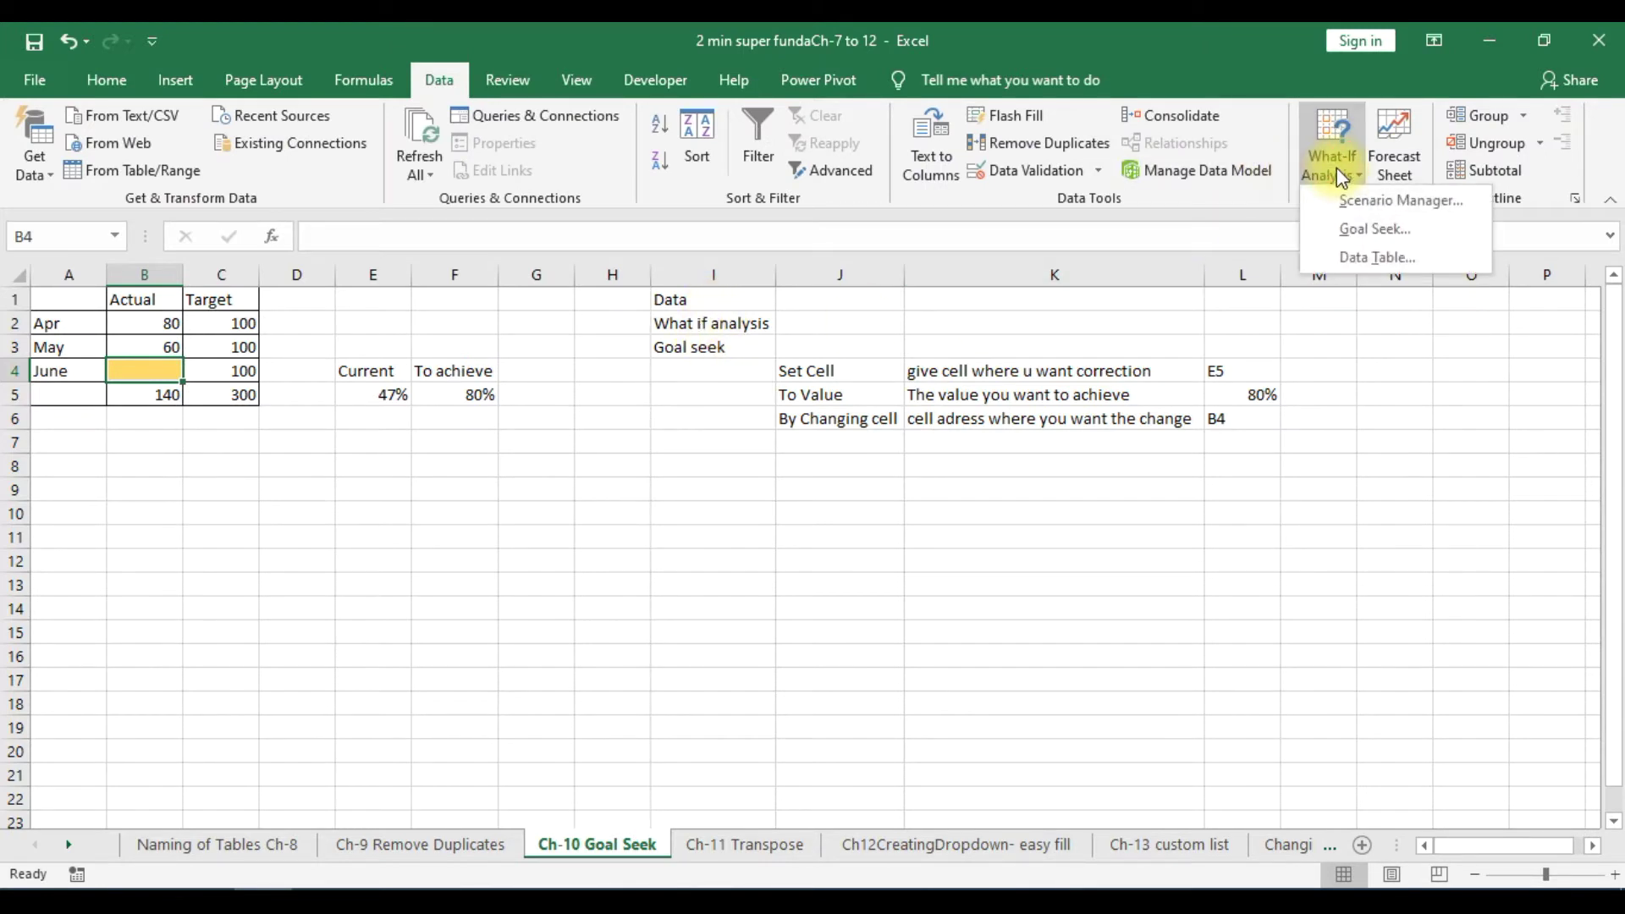
pyautogui.click(1360, 237)
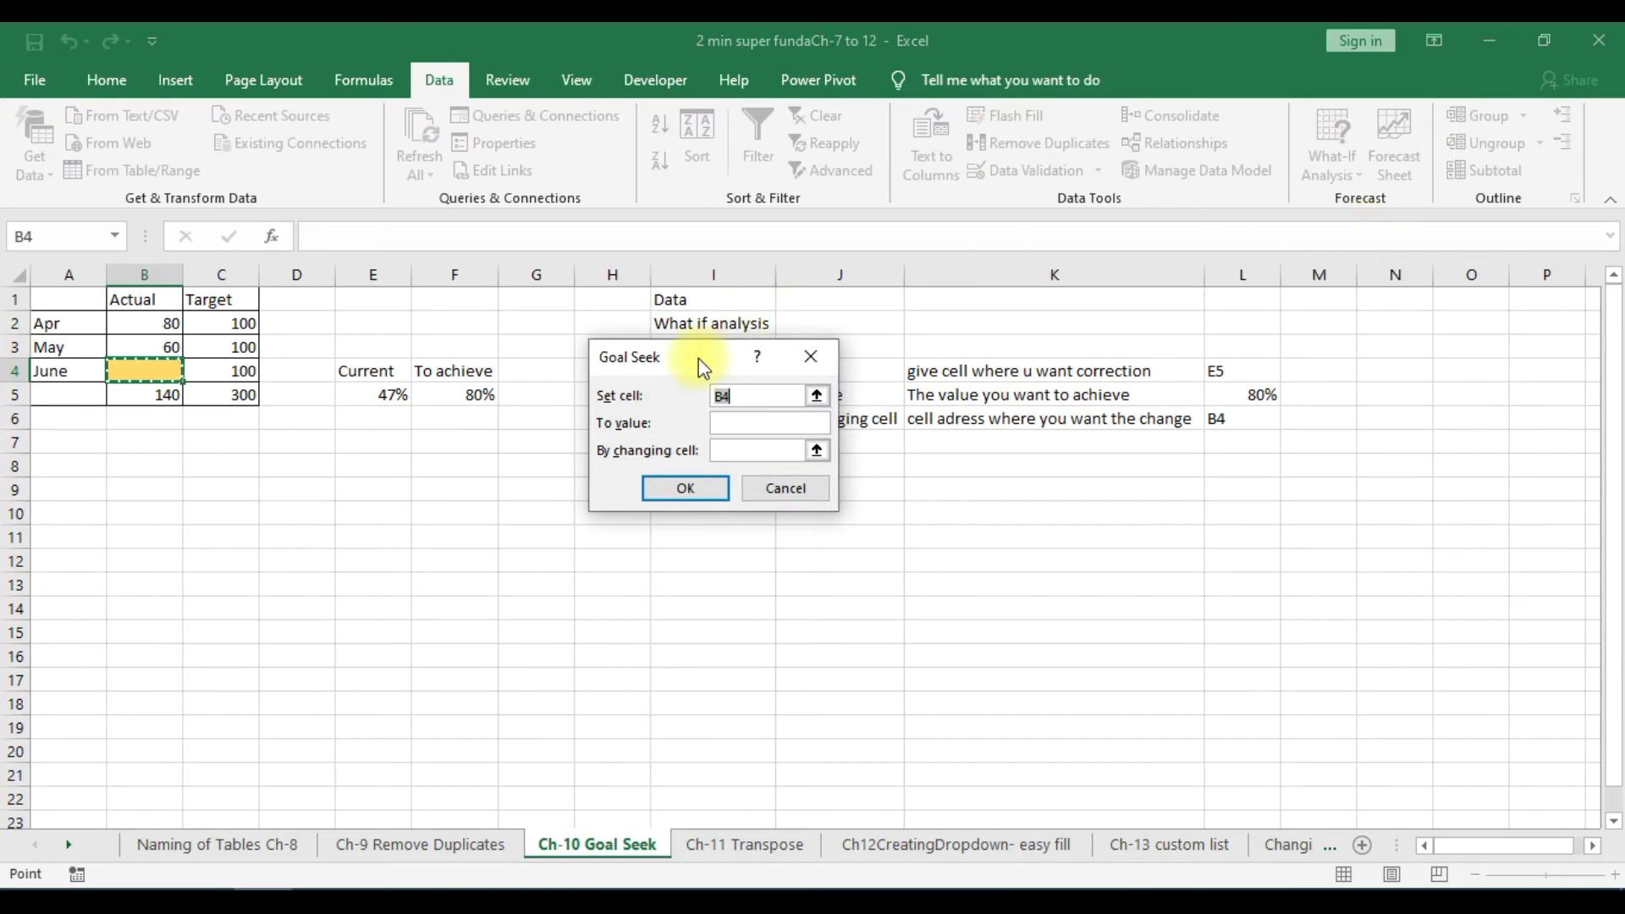
# - Goal Seek E5 to 80% by changing B4, finding June needs 100, then discard the result
pyautogui.moveTo(699, 358); pyautogui.dragTo(260, 471)
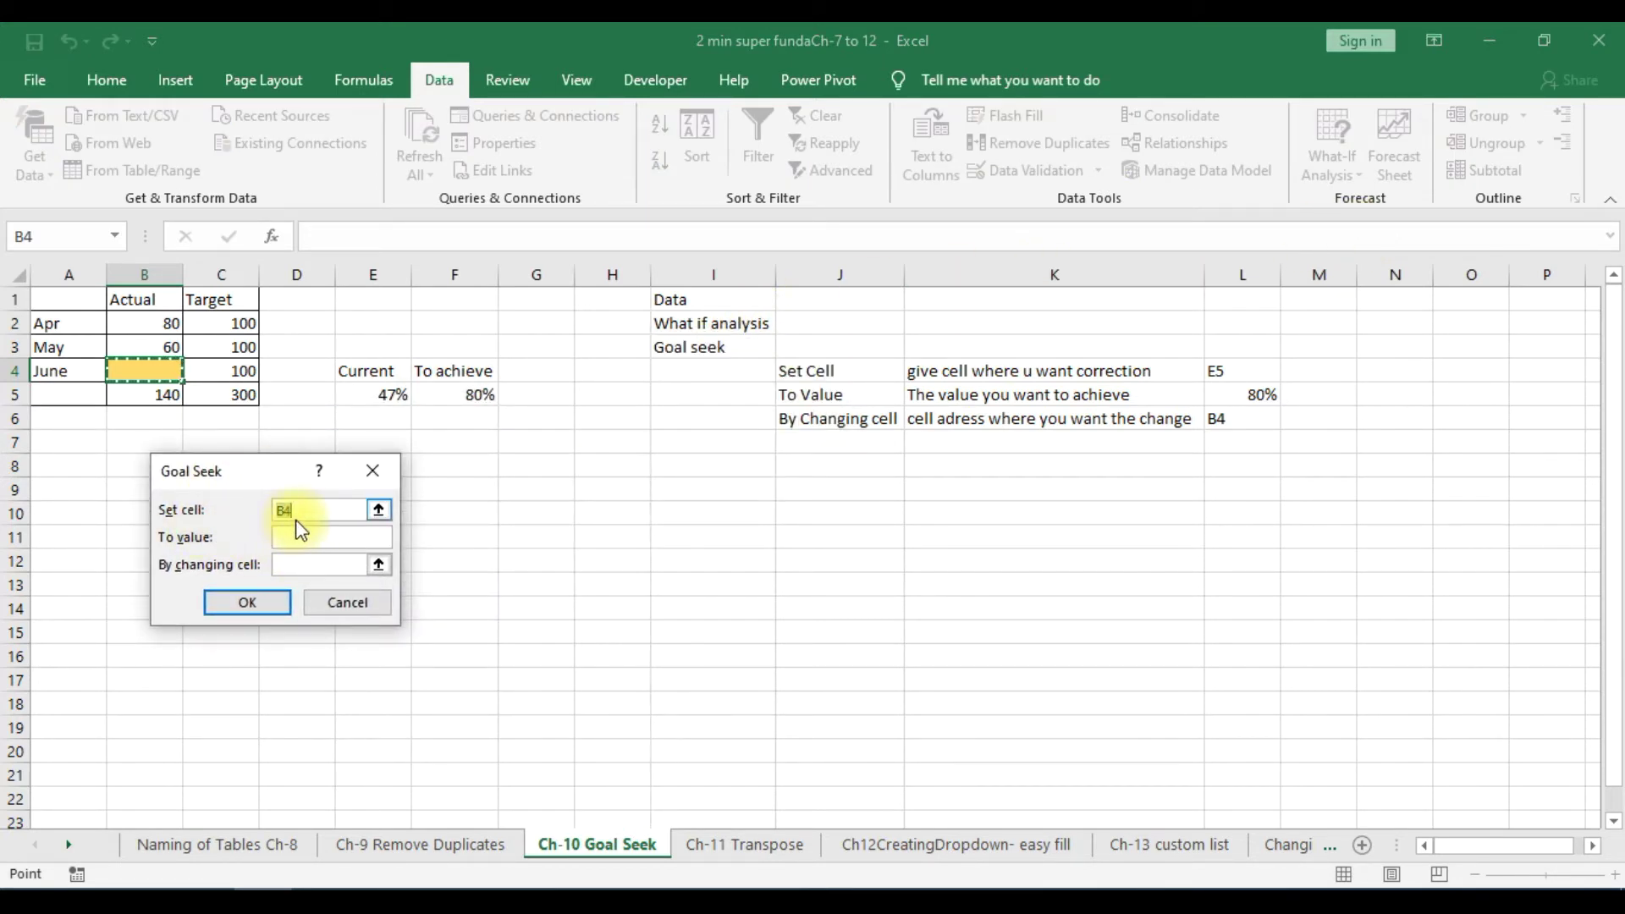
pyautogui.click(383, 394)
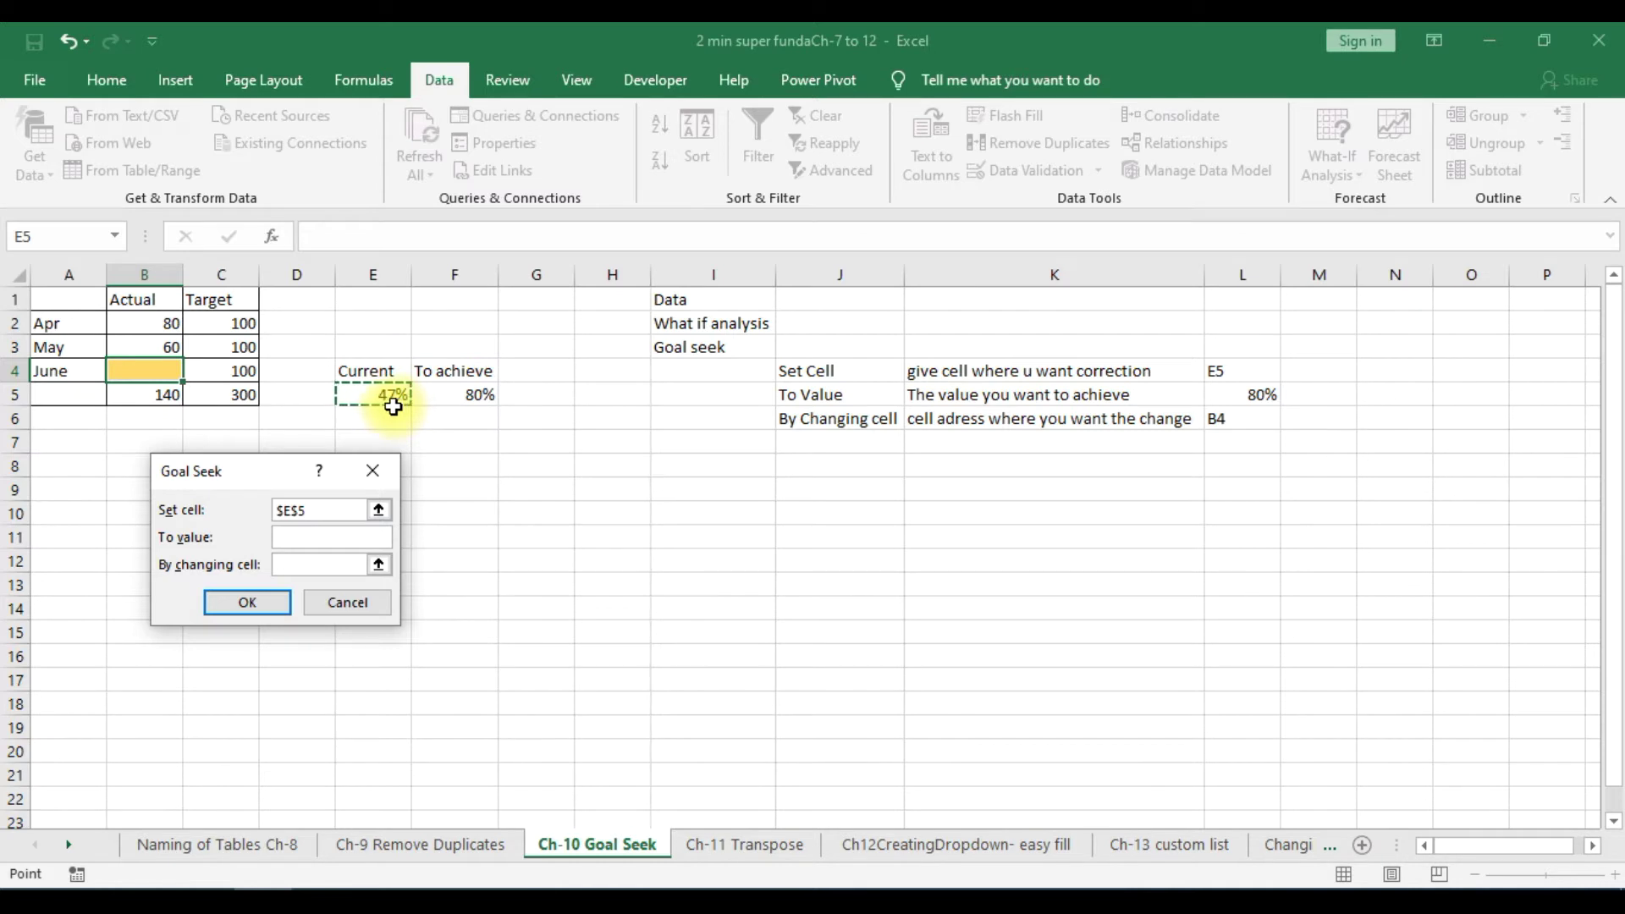
pyautogui.click(303, 535)
pyautogui.write('80')
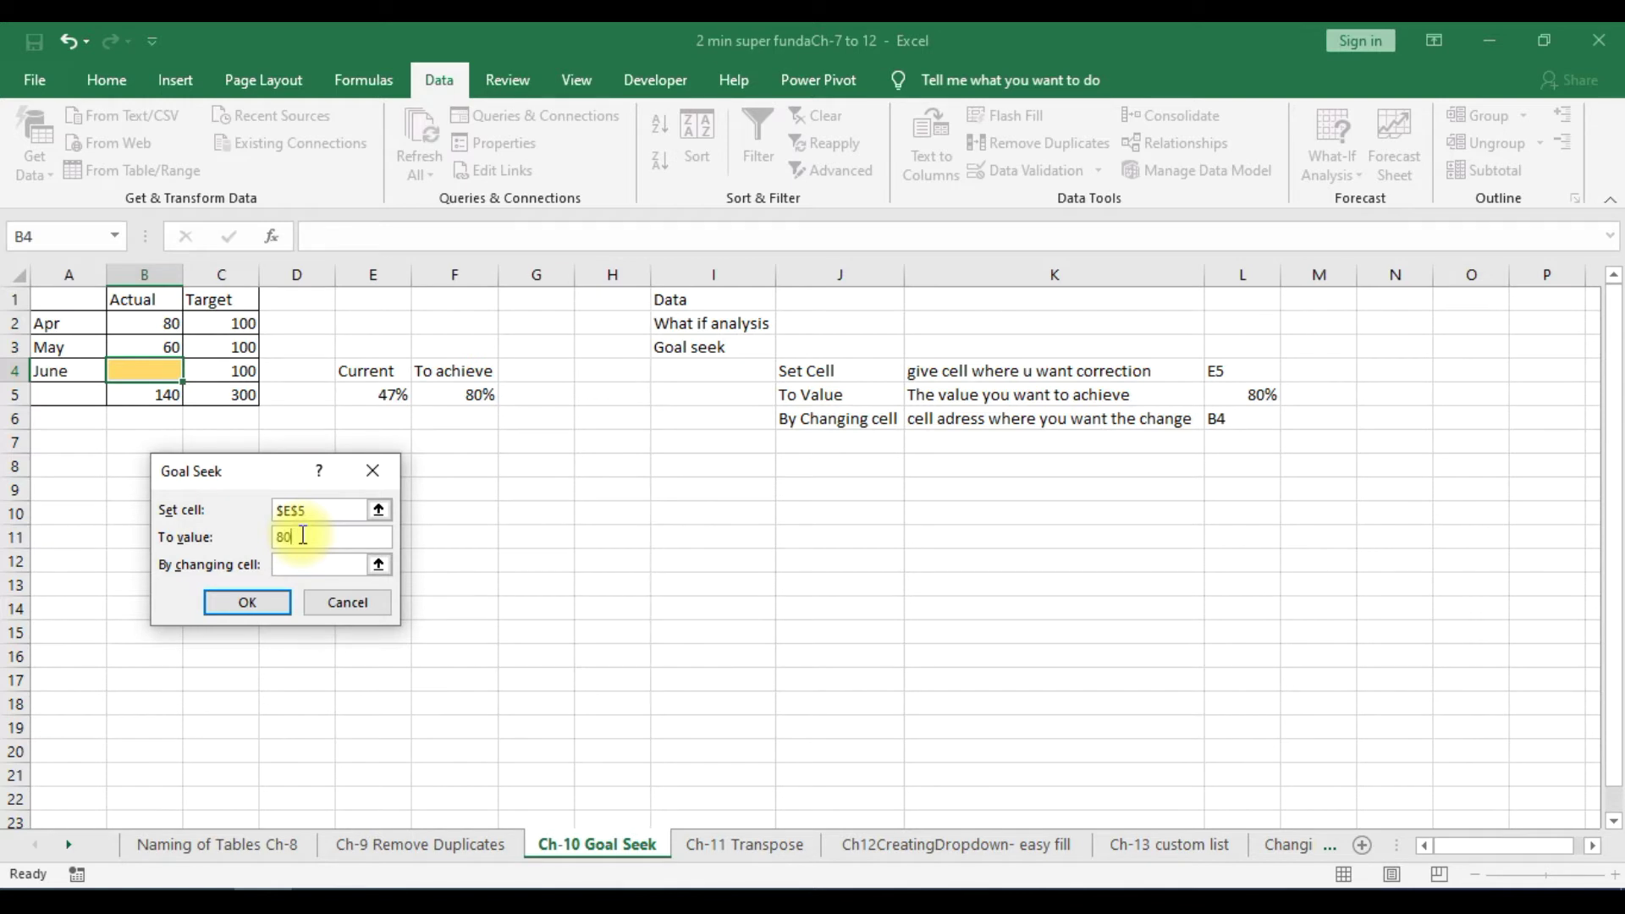
pyautogui.click(307, 565)
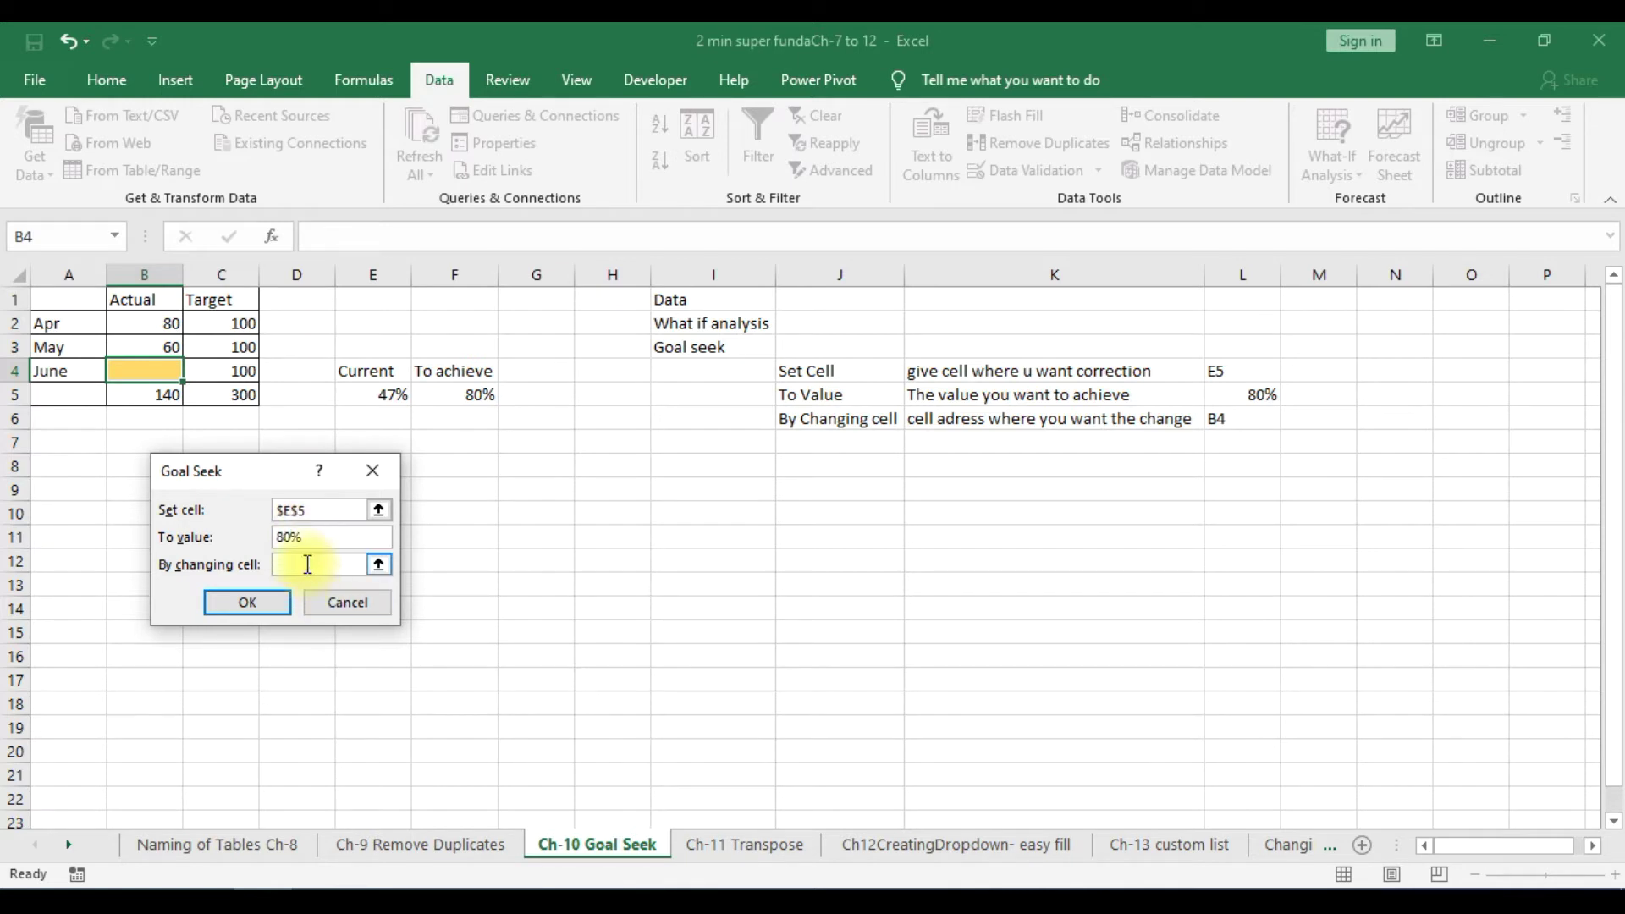
pyautogui.click(147, 369)
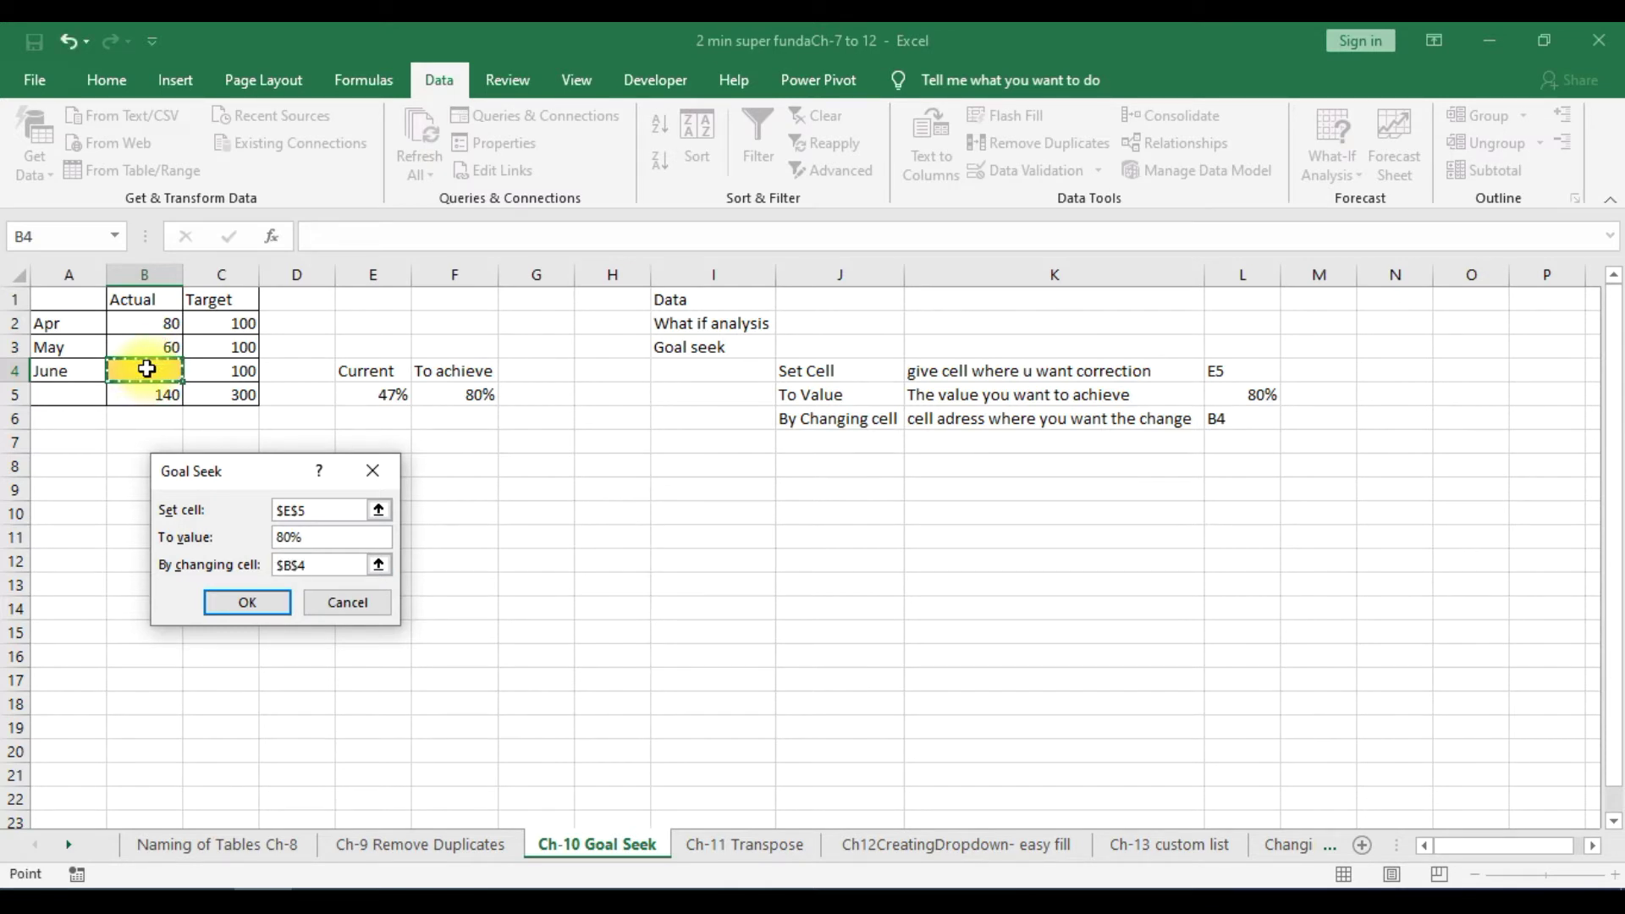
pyautogui.click(242, 601)
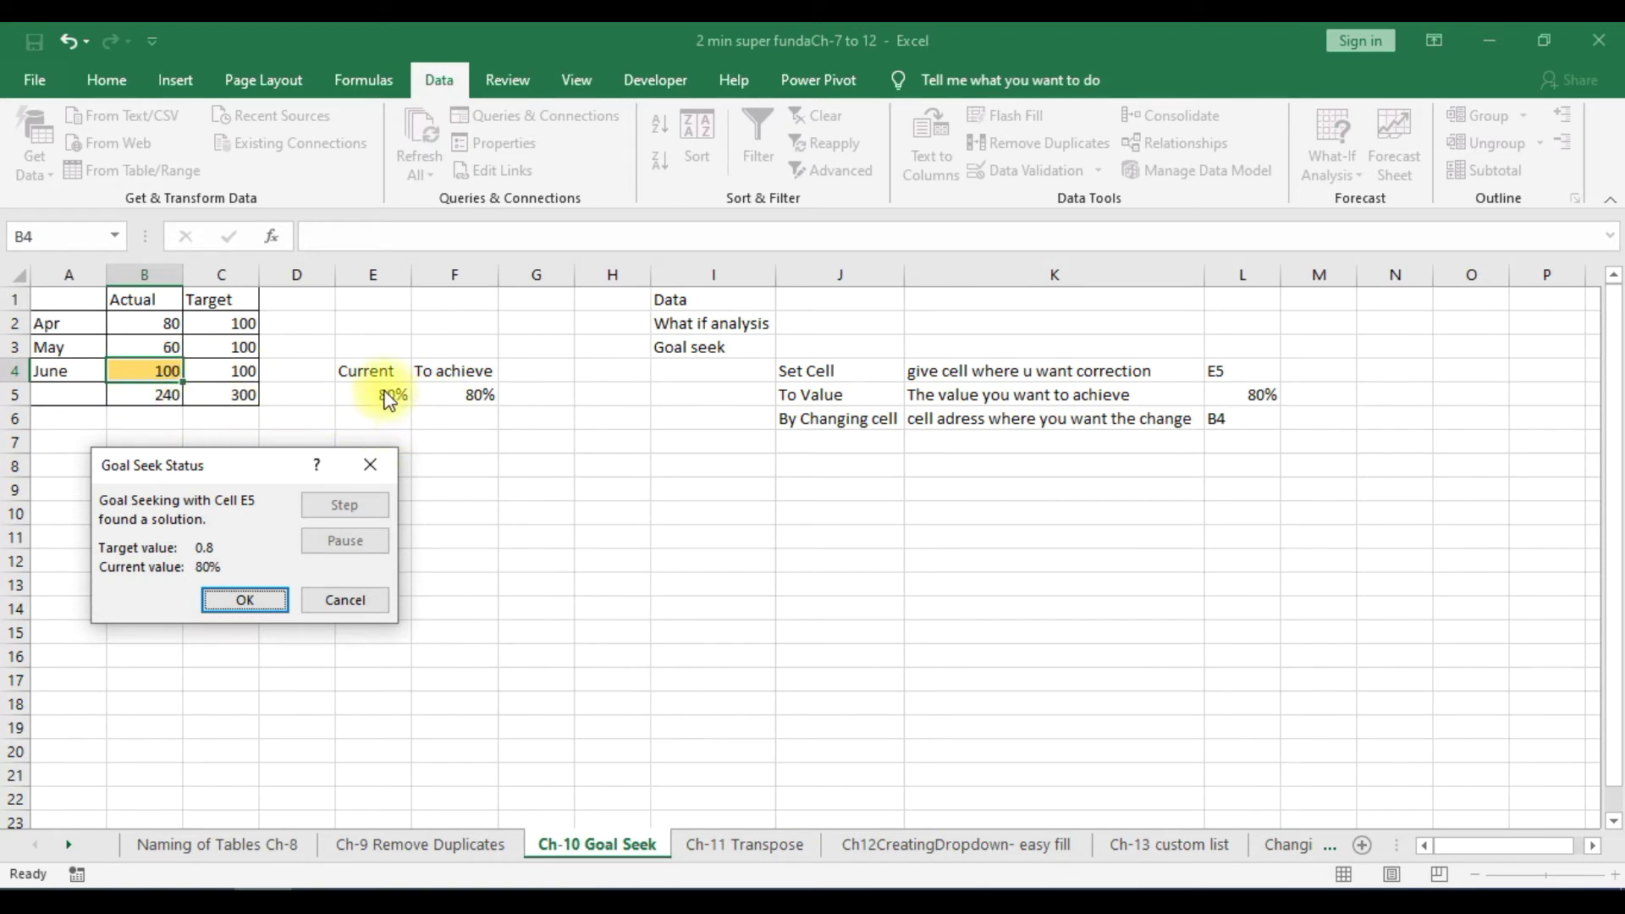
pyautogui.click(371, 474)
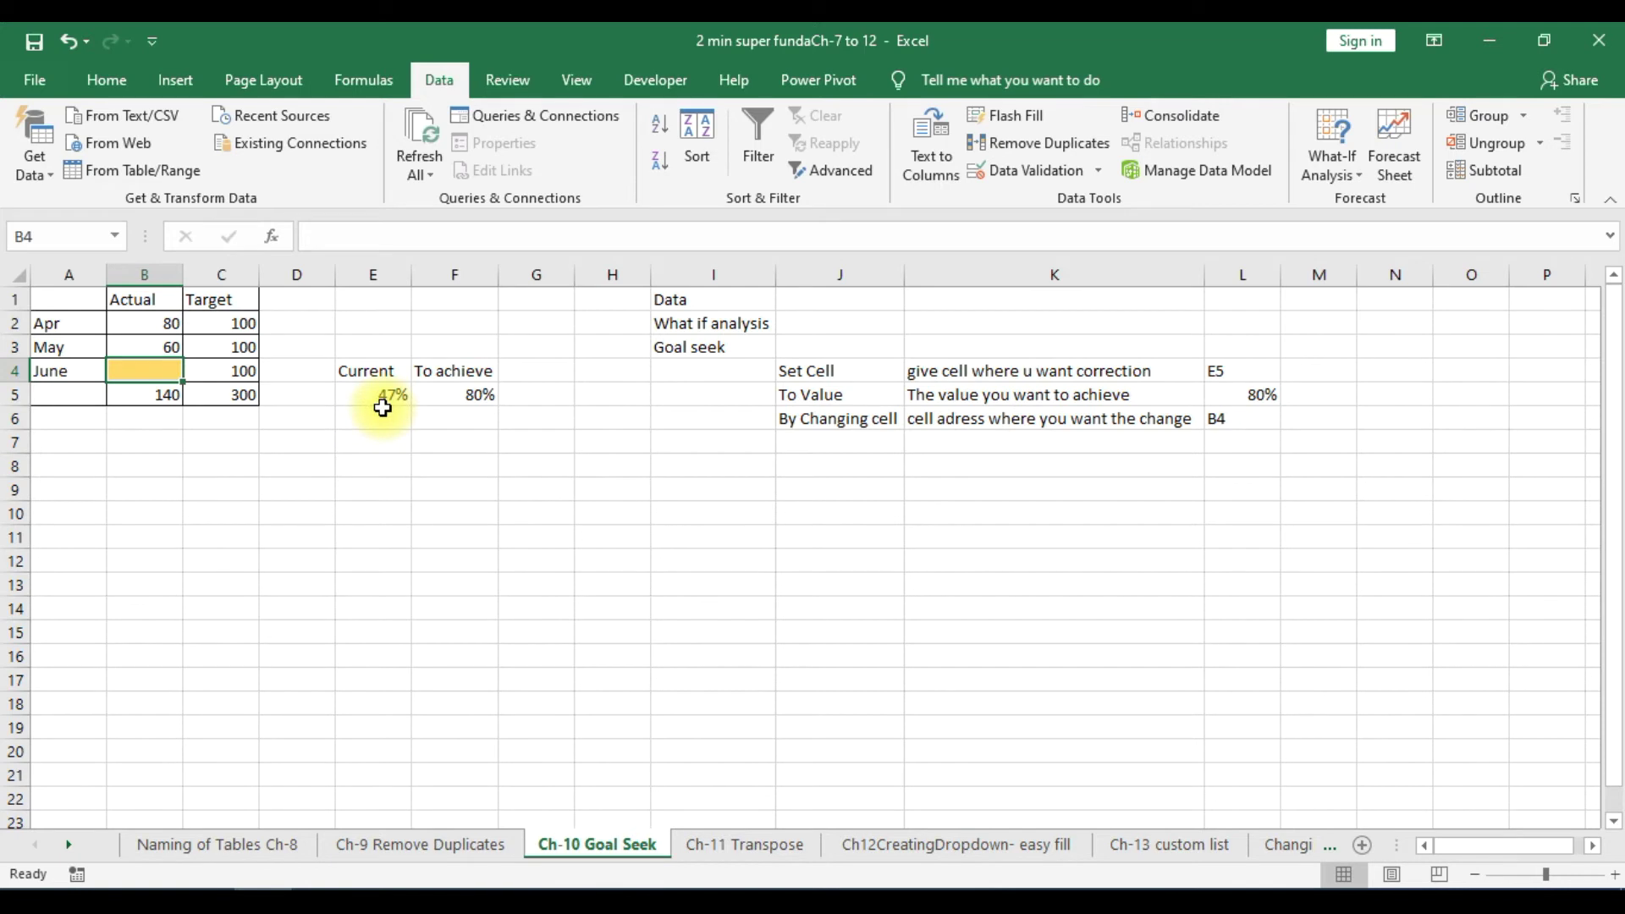
# - Change the To achieve target in F5 from 80% to 70%
pyautogui.click(435, 395)
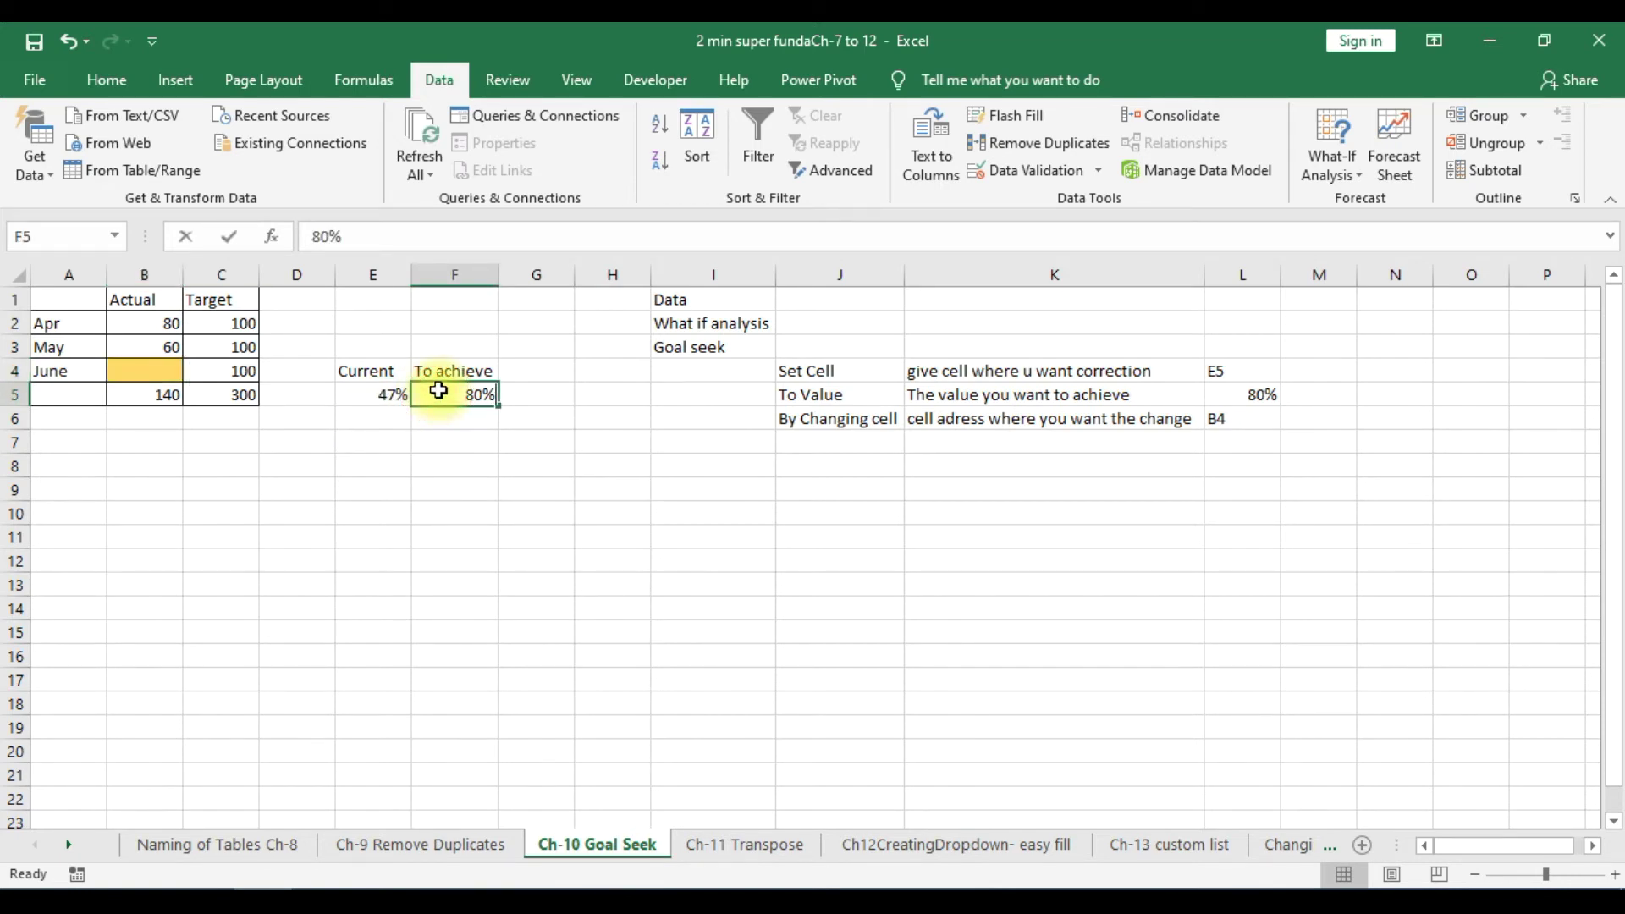
pyautogui.write('70%')
pyautogui.click(398, 559)
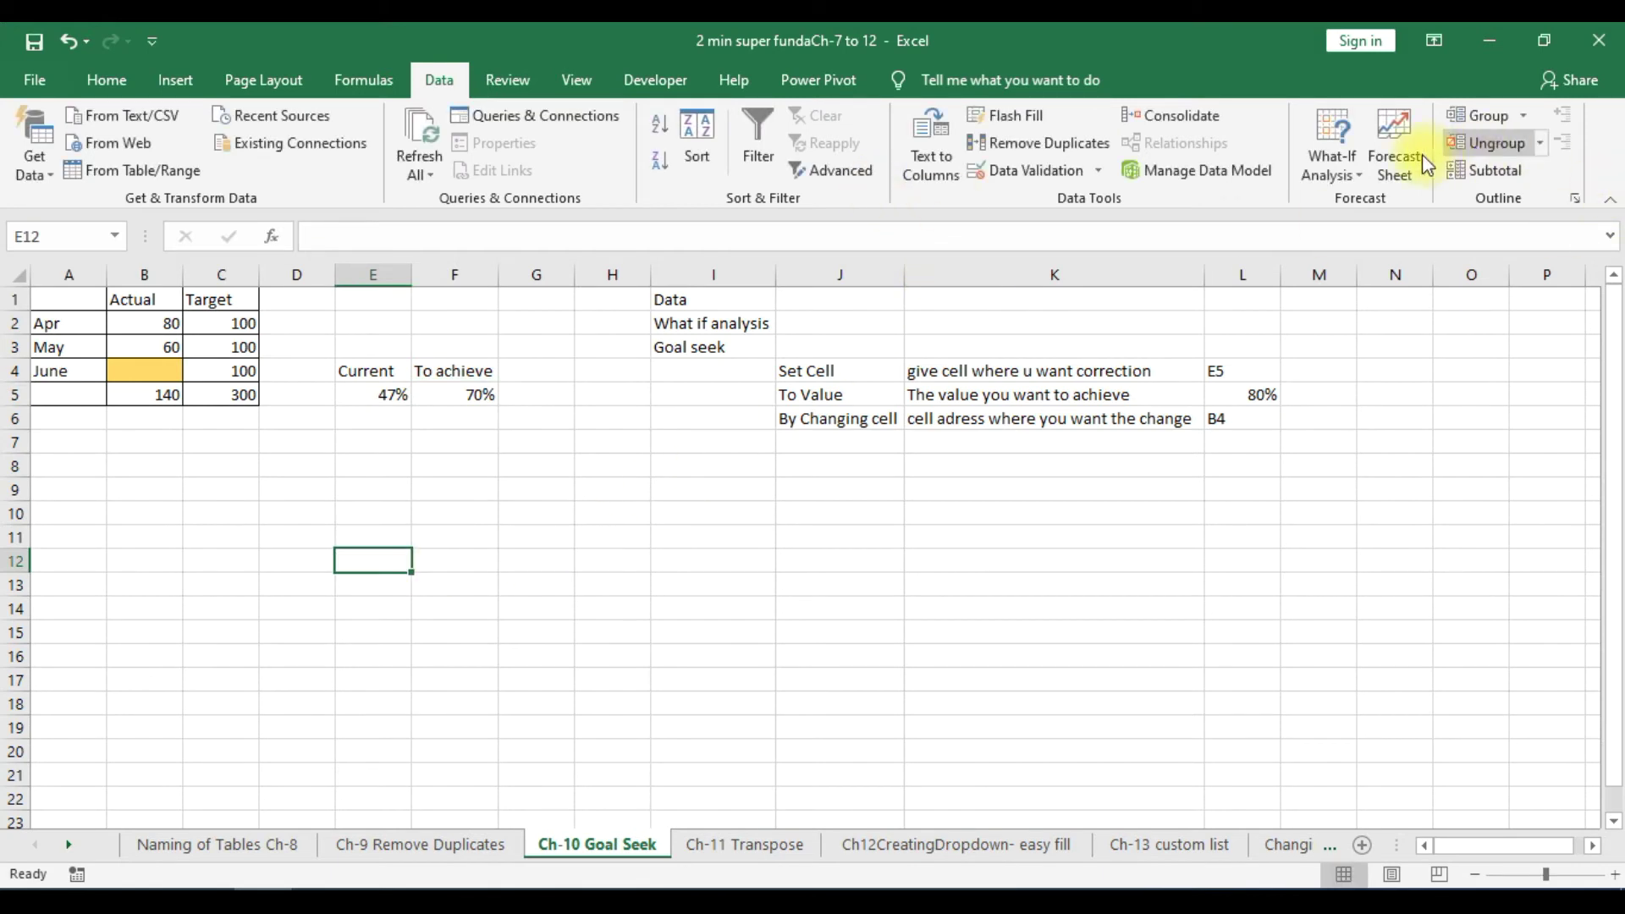
pyautogui.click(1344, 174)
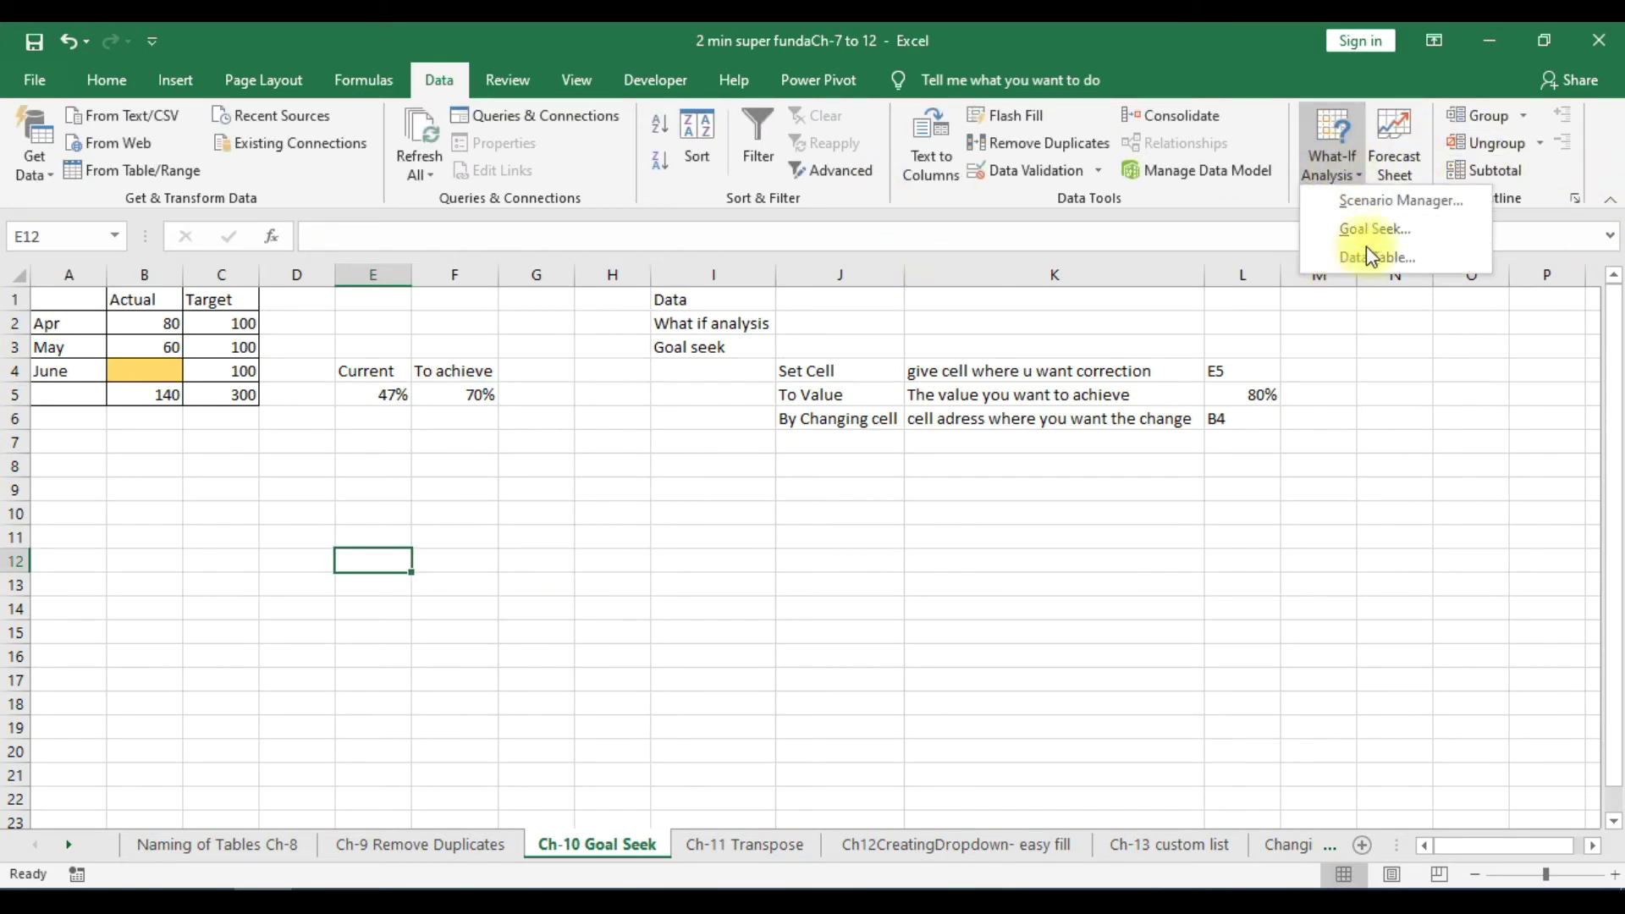
pyautogui.click(1376, 225)
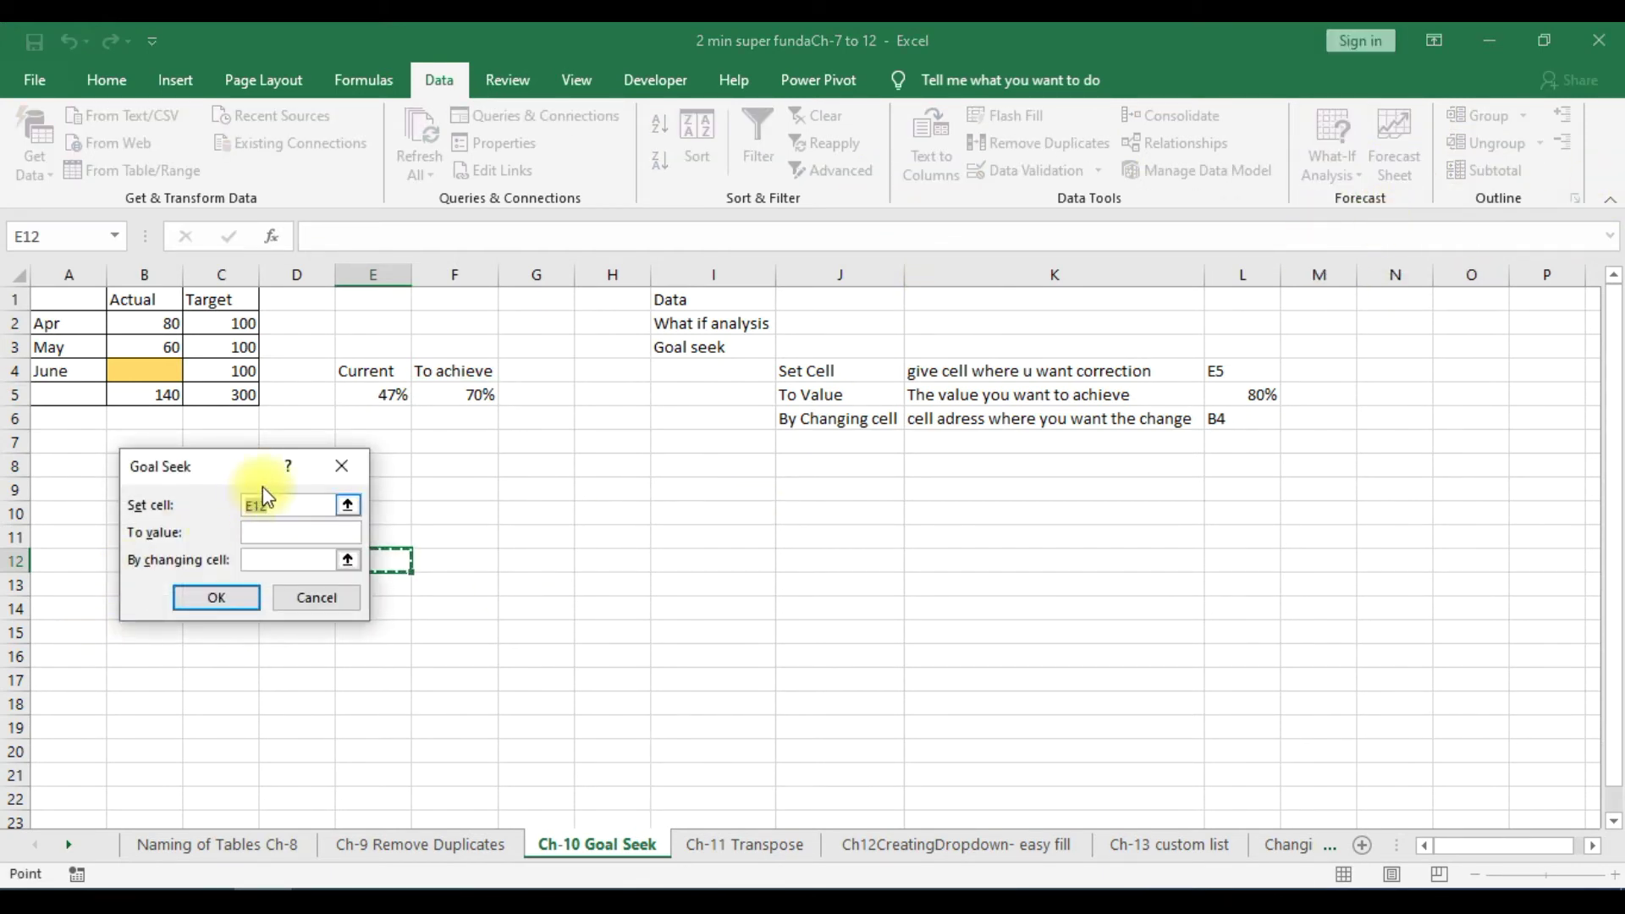
pyautogui.click(373, 394)
pyautogui.click(285, 530)
pyautogui.write('70')
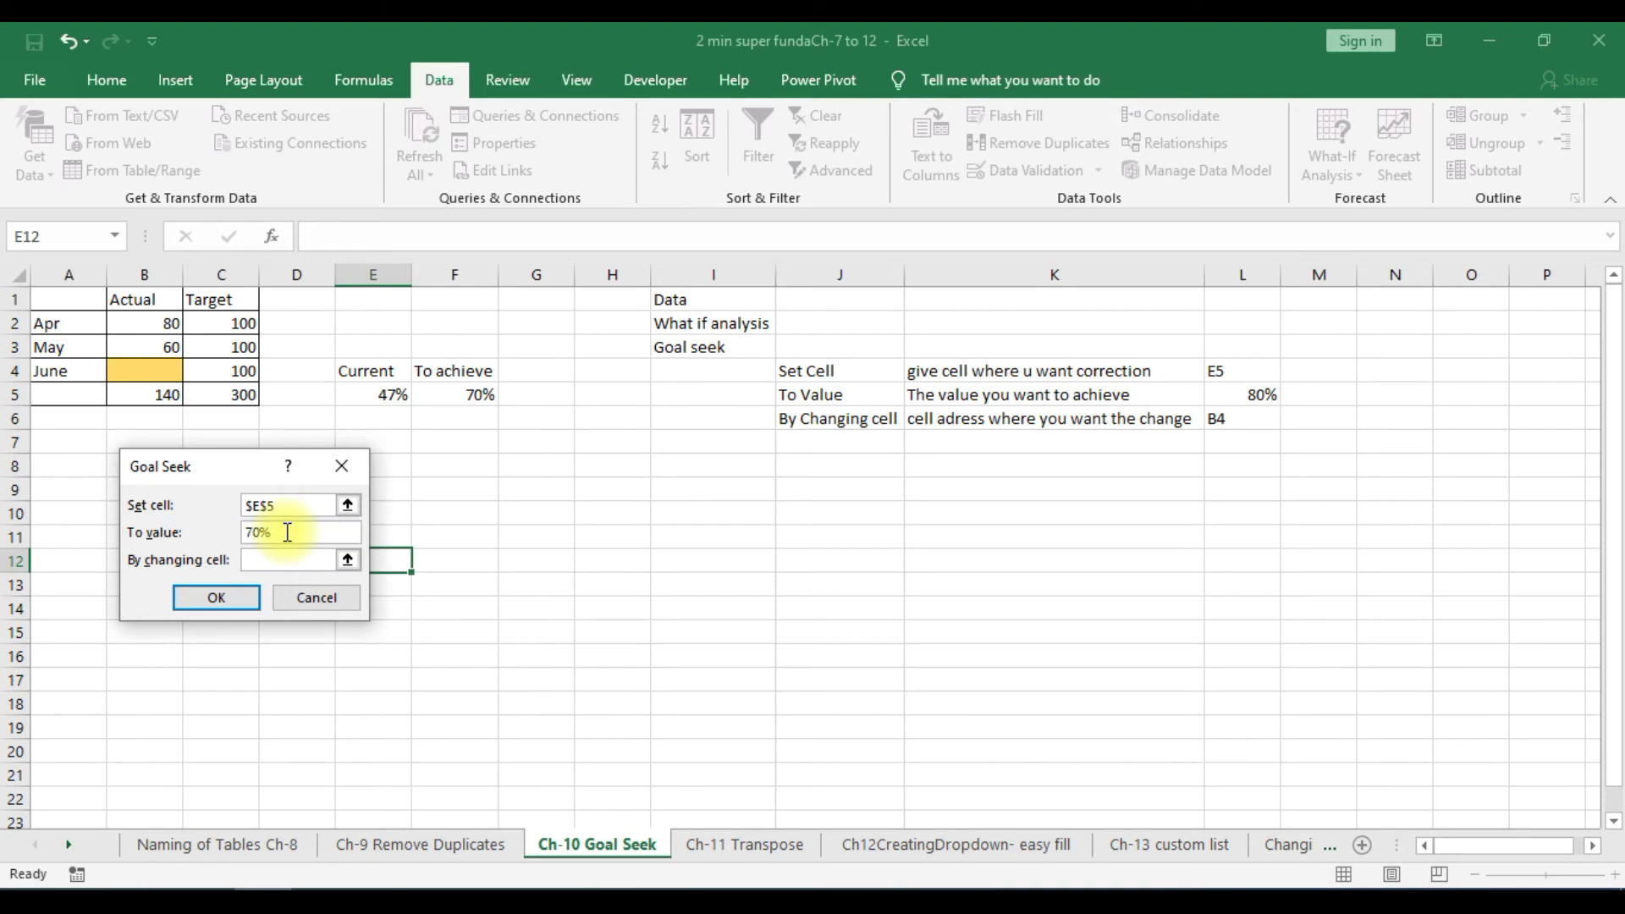
pyautogui.click(264, 560)
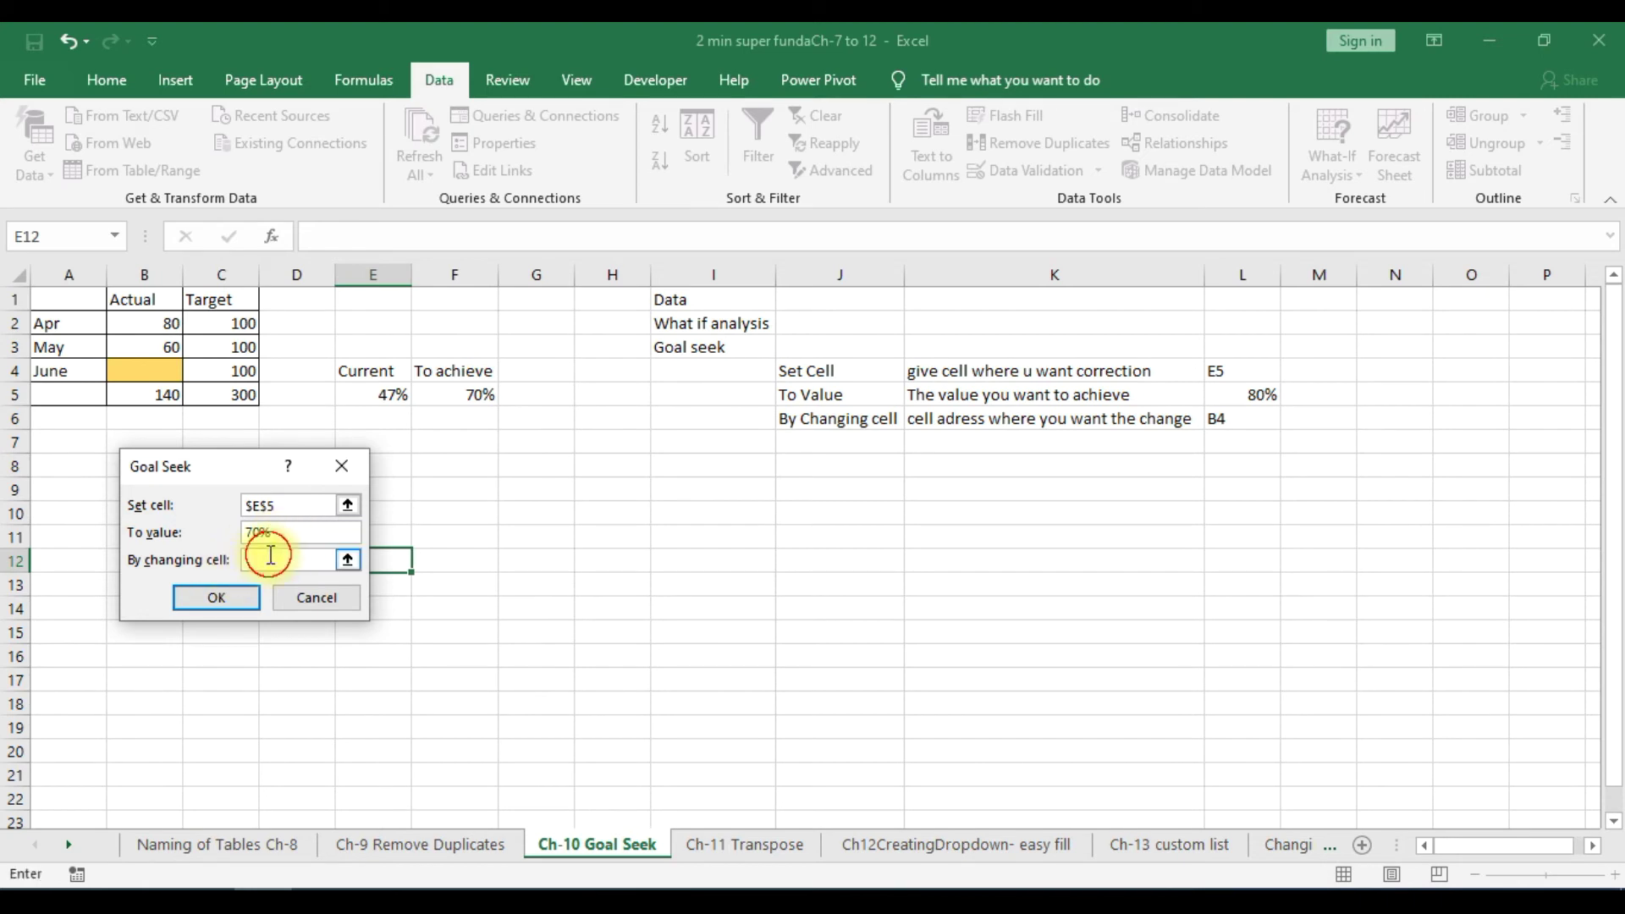
pyautogui.click(149, 371)
pyautogui.click(233, 599)
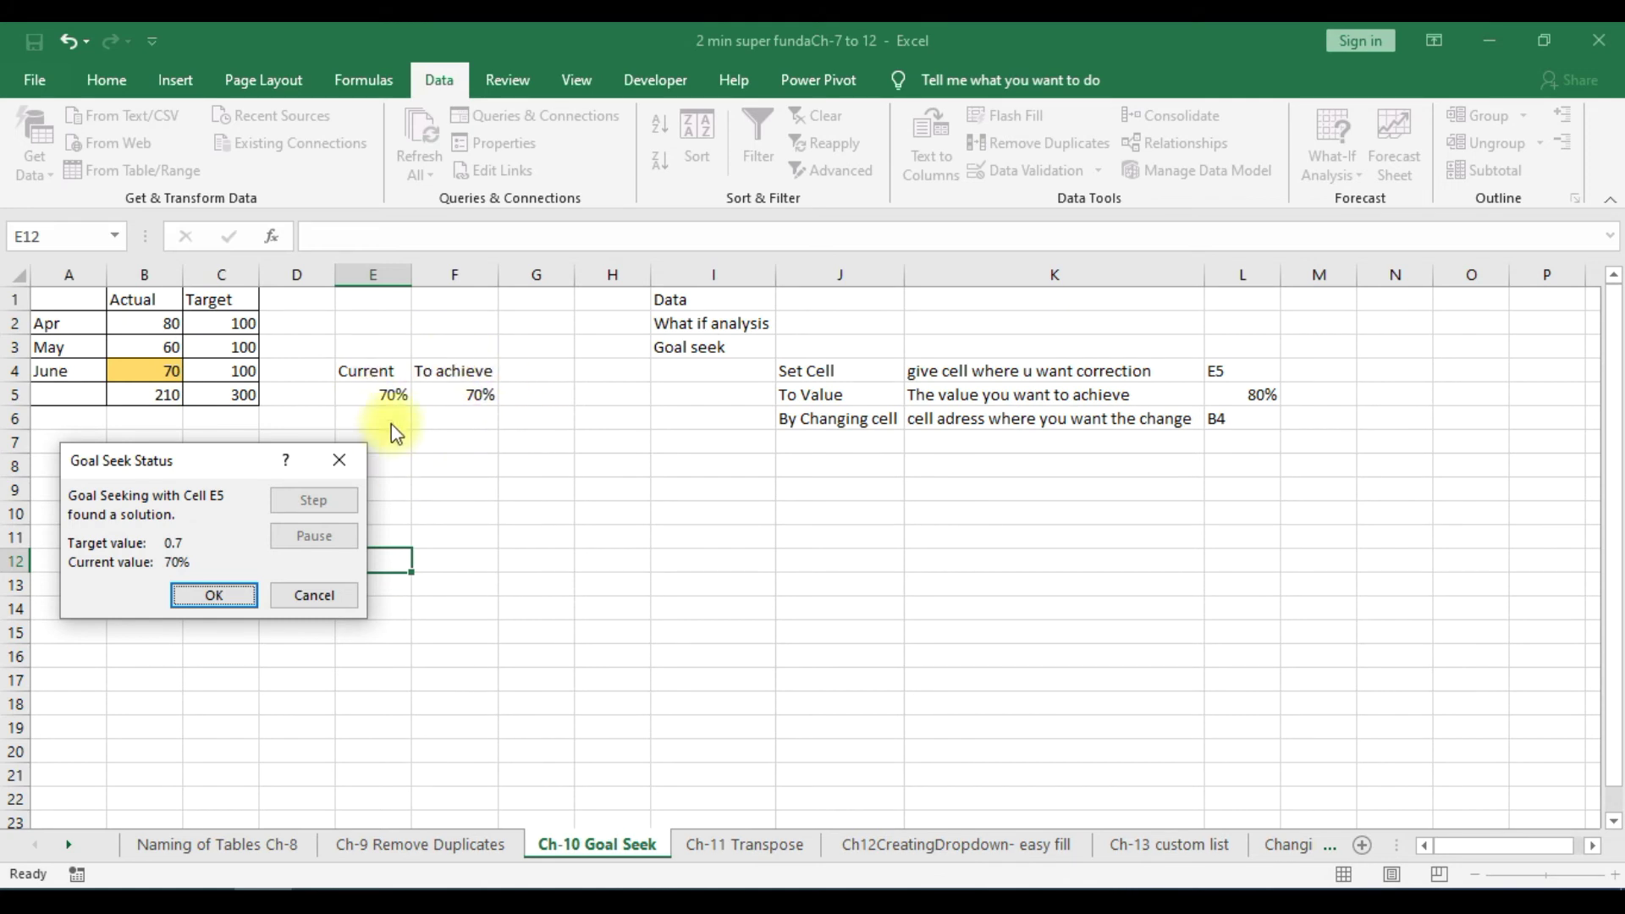
pyautogui.click(345, 462)
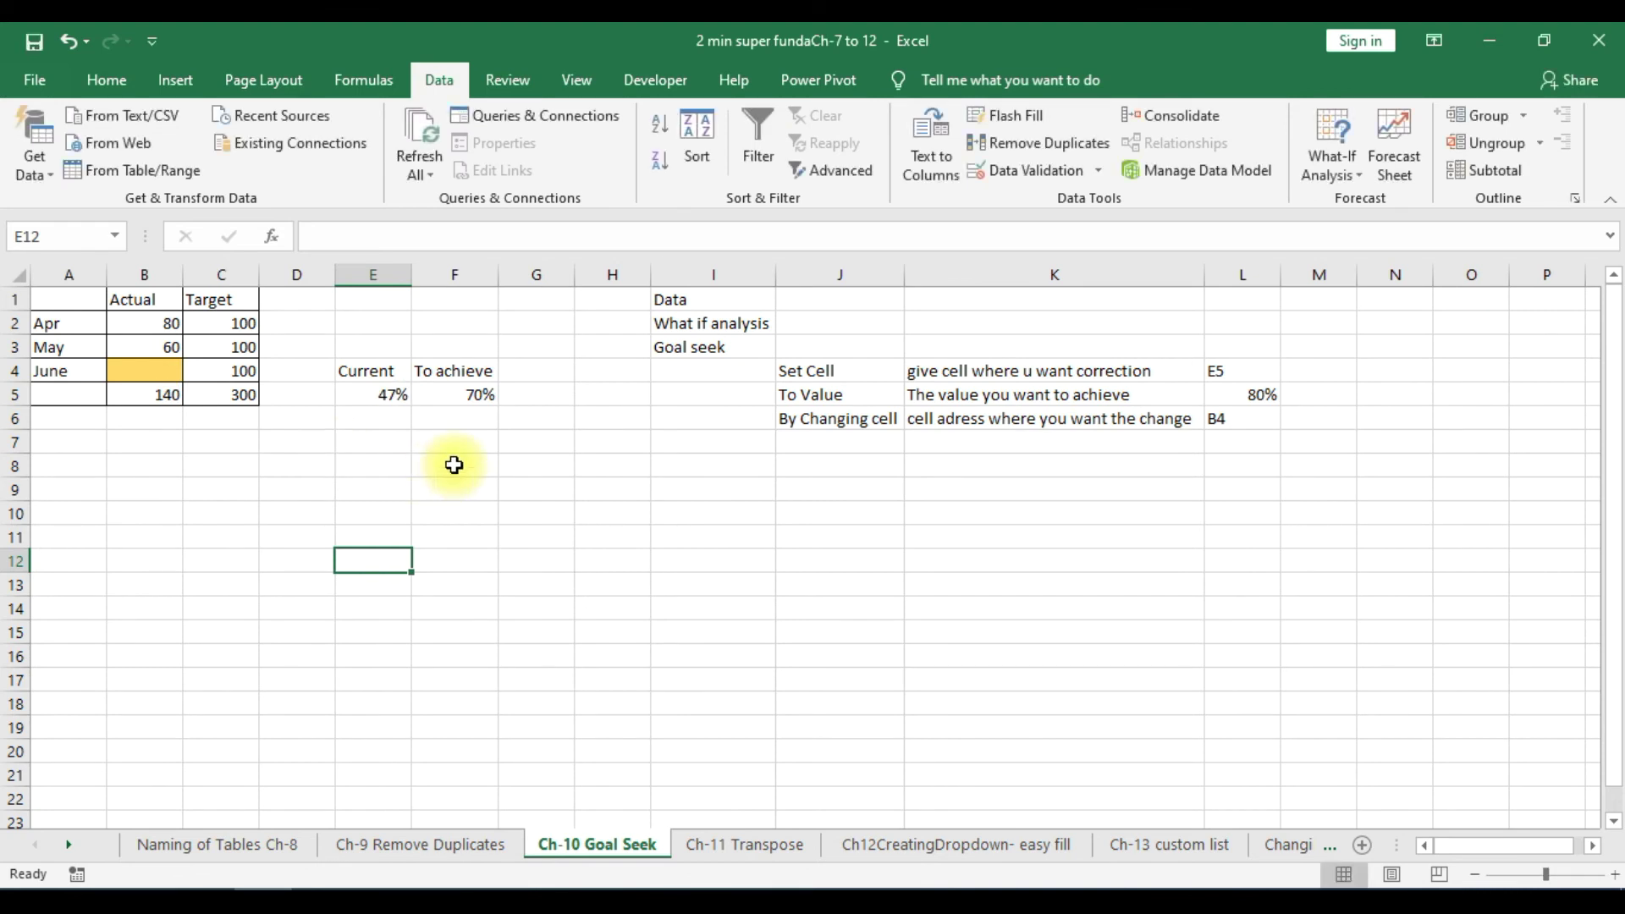